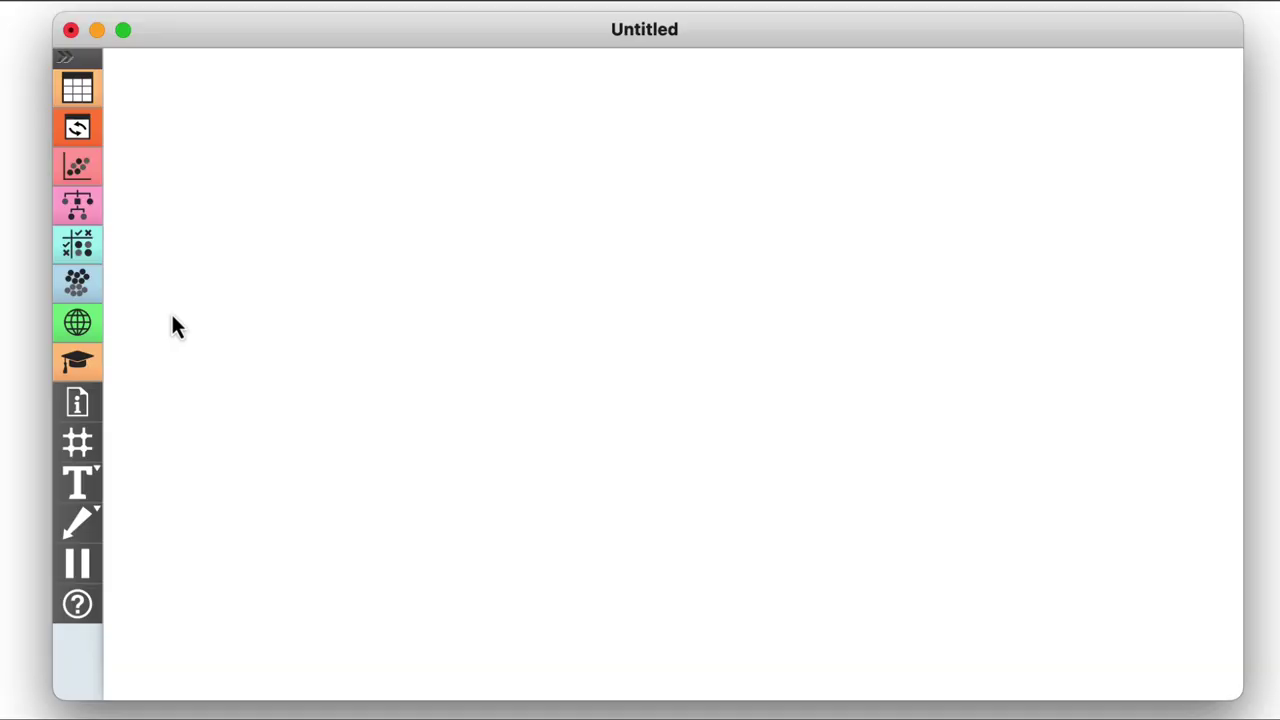
Add a Datasets widget and connect a Data Sampler to its output
right_click(172, 318)
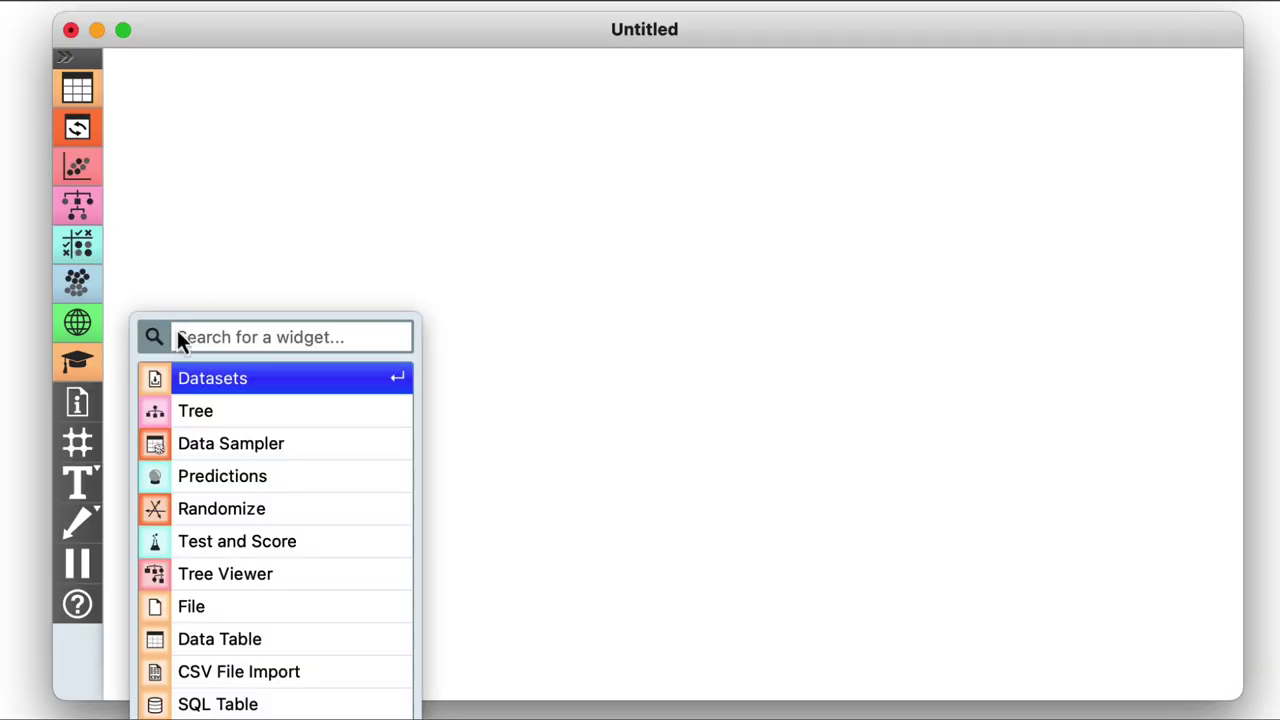
left_click(183, 380)
left_click(230, 330)
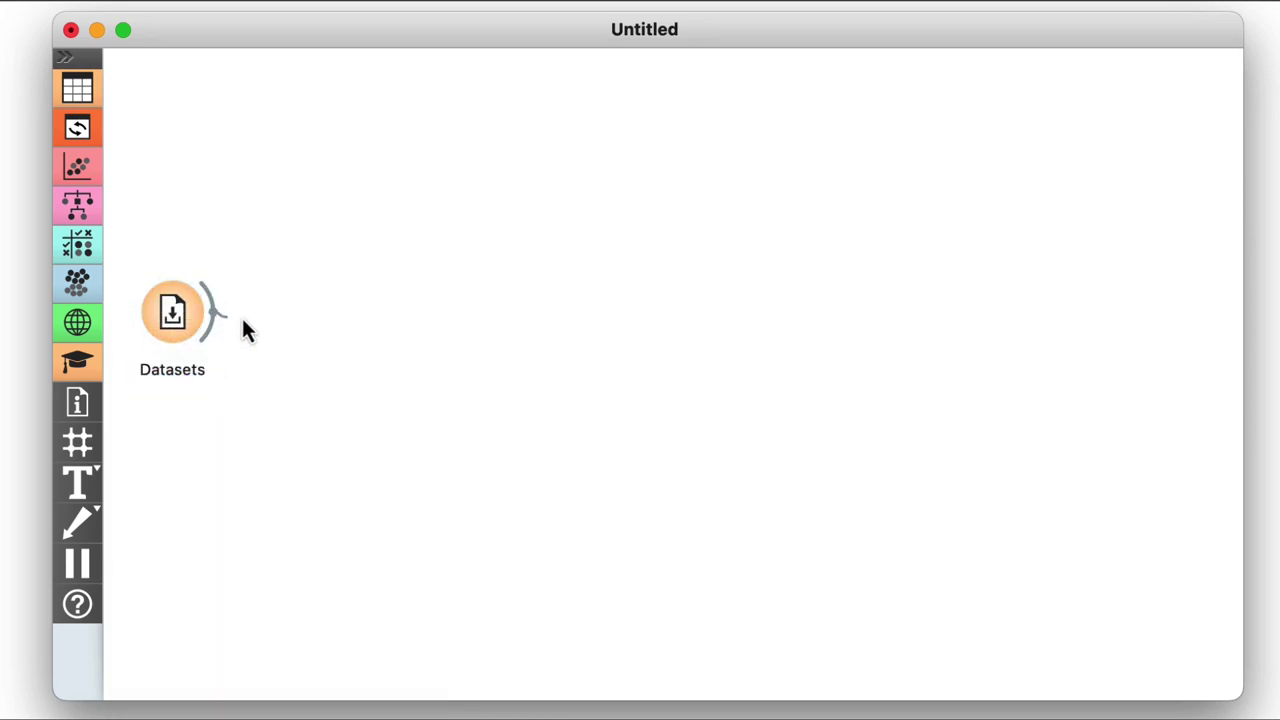
left_click_drag(312, 320, 314, 322)
left_click(349, 376)
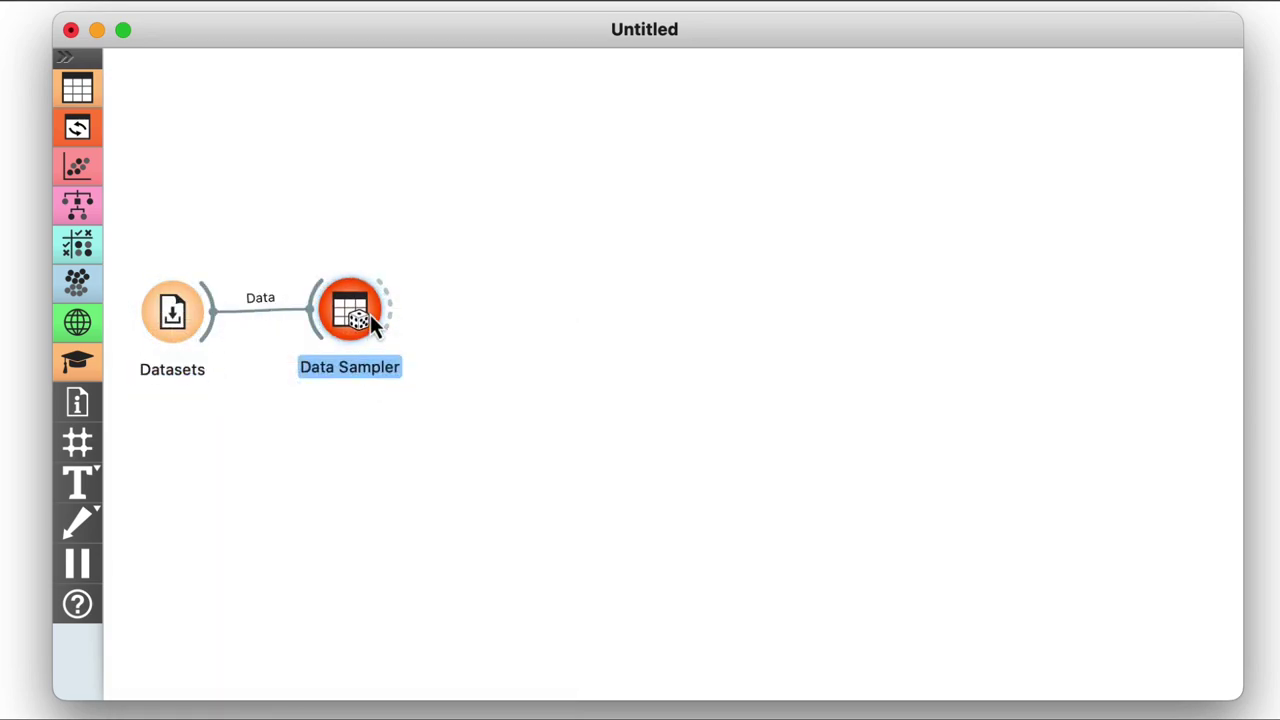
Chain a Tree learner after Data Sampler and feed its model into a Predictions widget
left_click_drag(390, 312, 556, 160)
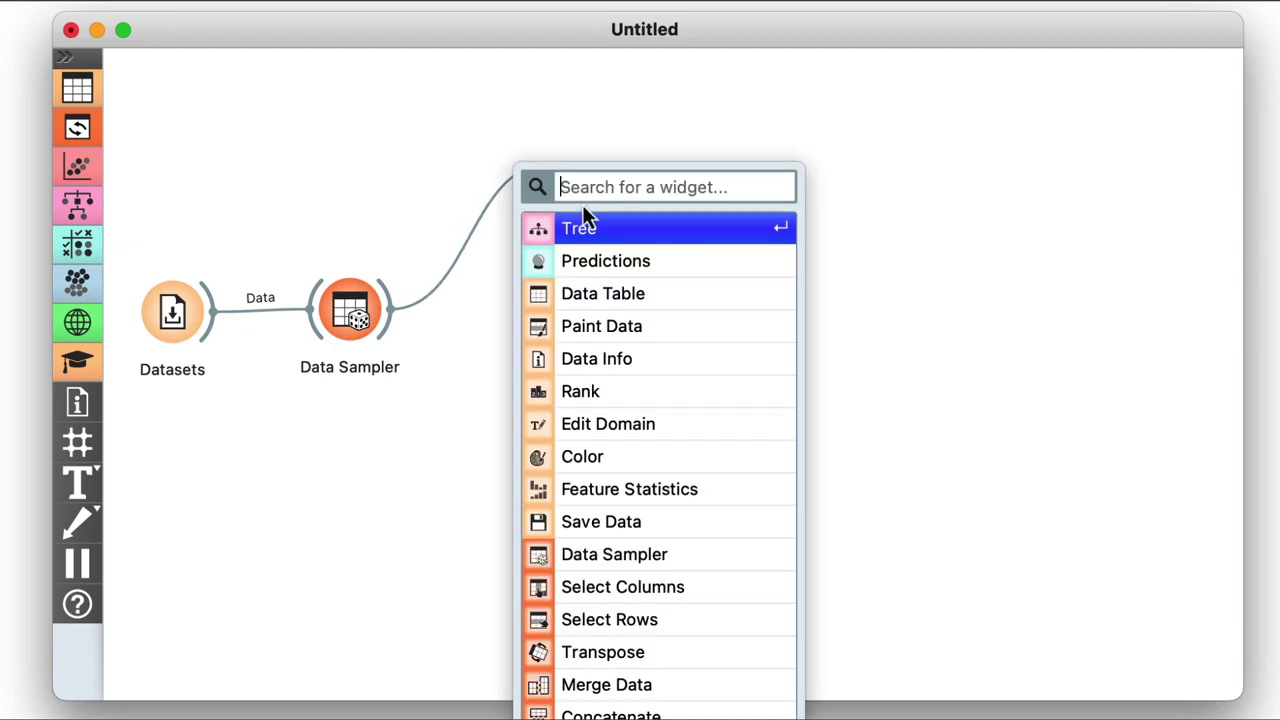
left_click(586, 234)
left_click_drag(633, 180, 769, 324)
left_click(783, 392)
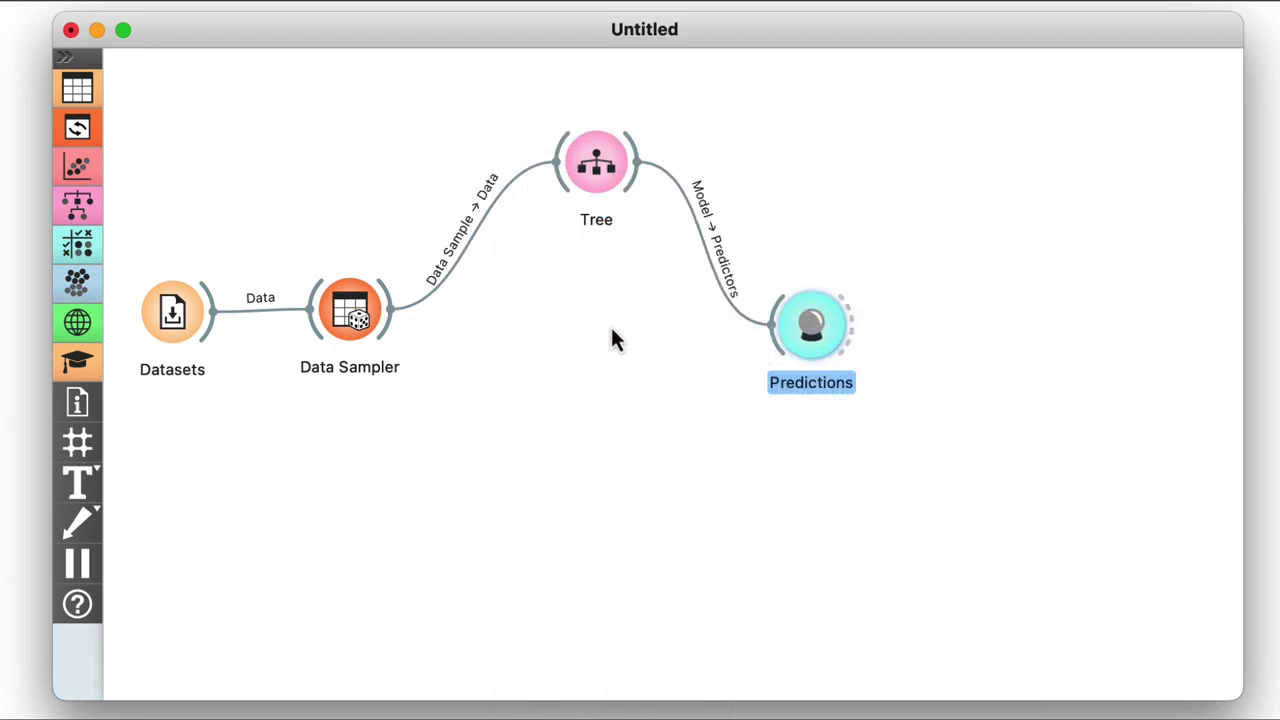
Link Data Sampler to Predictions using Remaining Data instead of the sample
left_click_drag(401, 312, 779, 336)
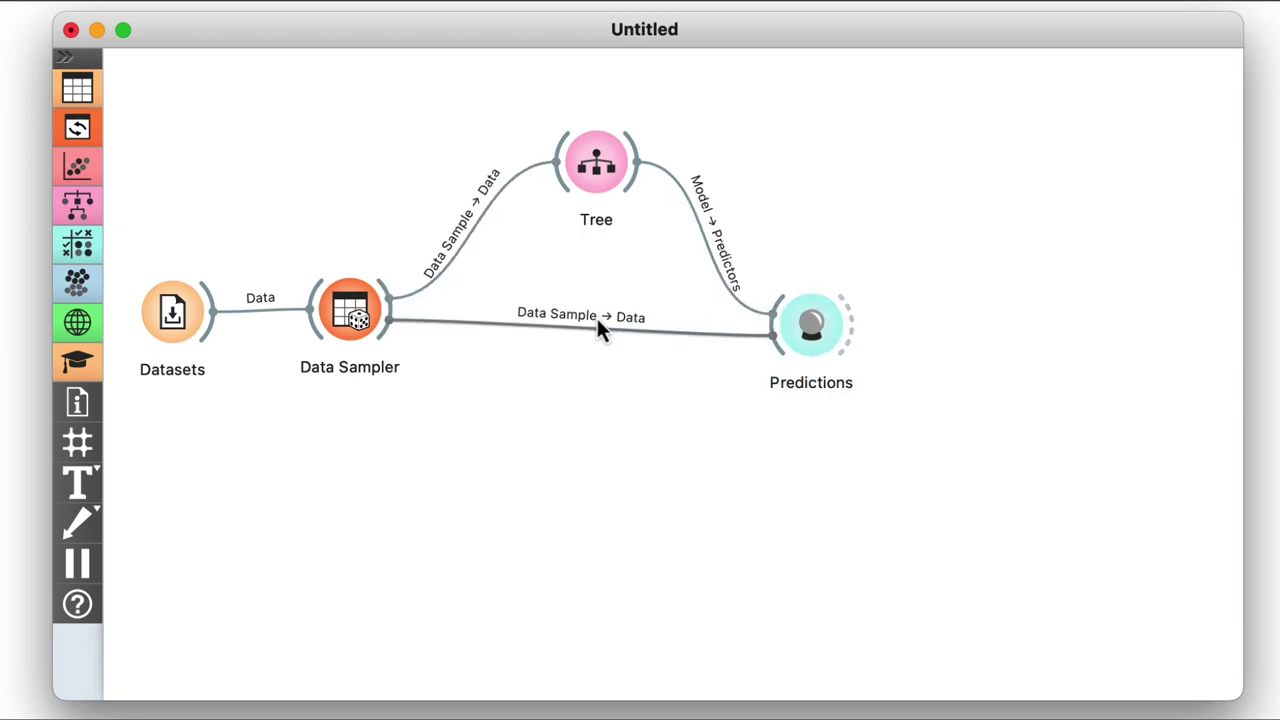
double_click(597, 318)
left_click_drag(575, 338, 695, 289)
left_click(945, 472)
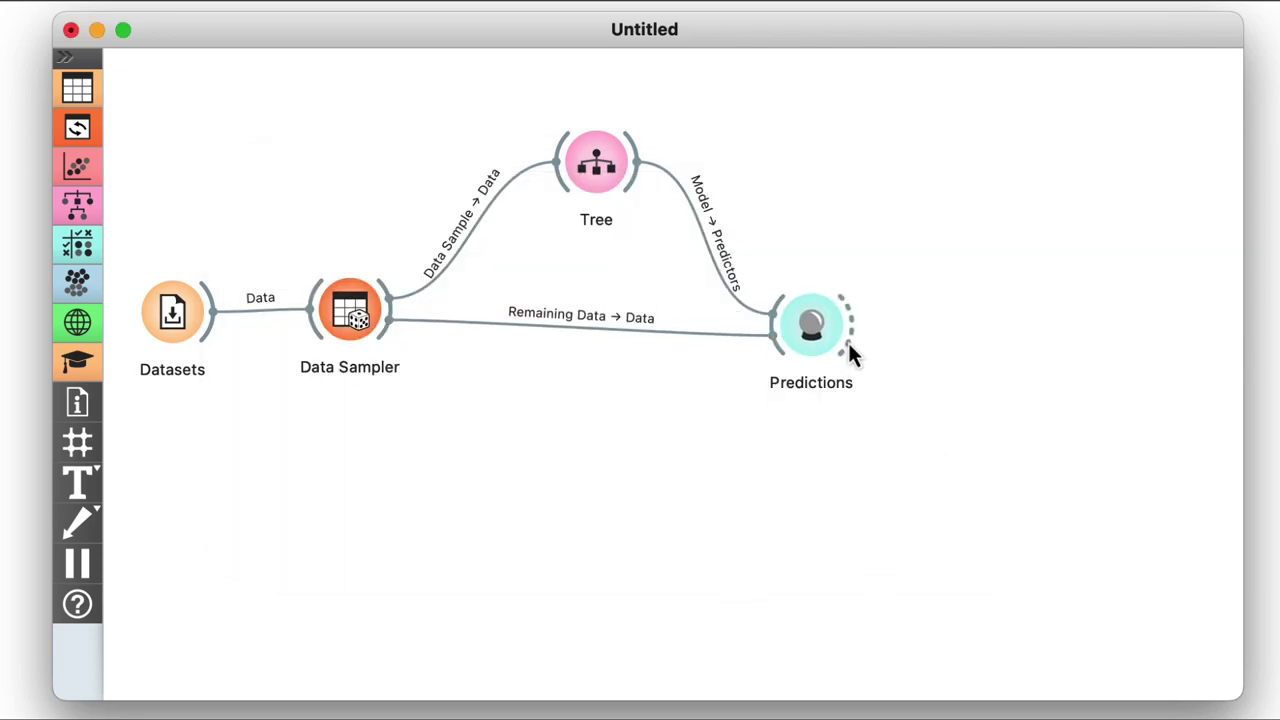
Add a Distributions widget after Predictions and open its chart
left_click_drag(924, 315, 945, 317)
left_click(1020, 378)
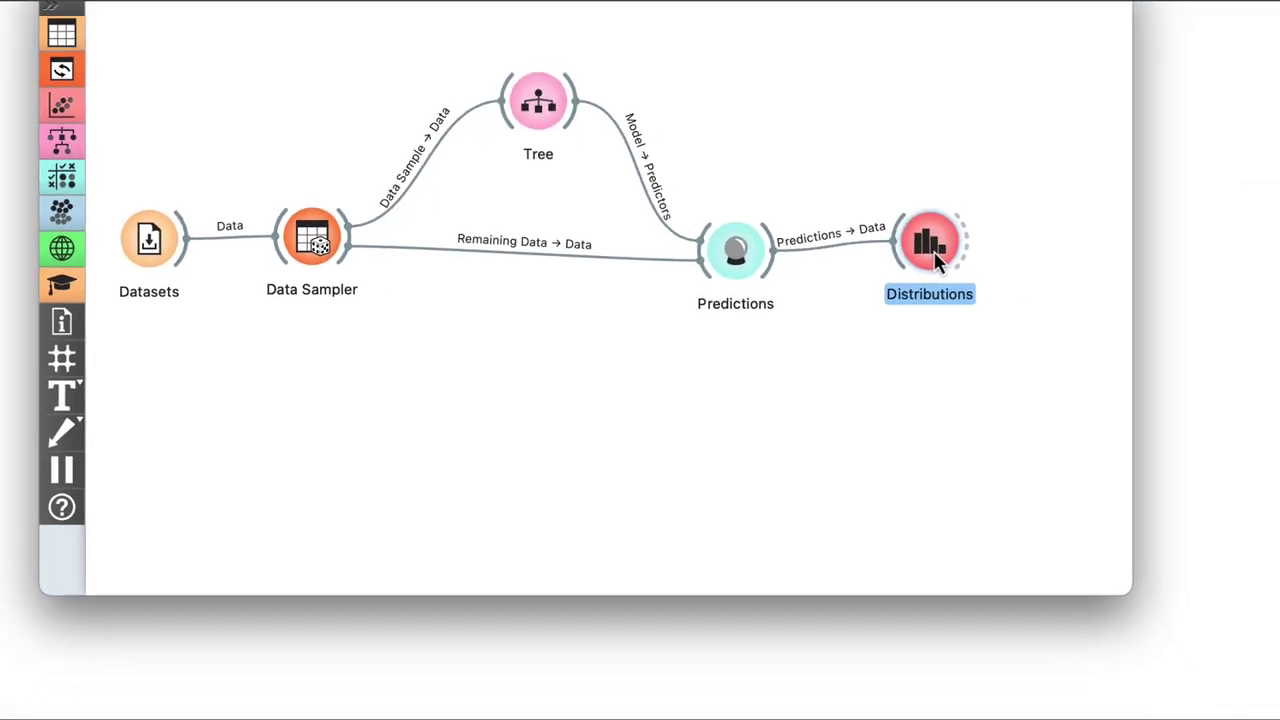
double_click(1013, 325)
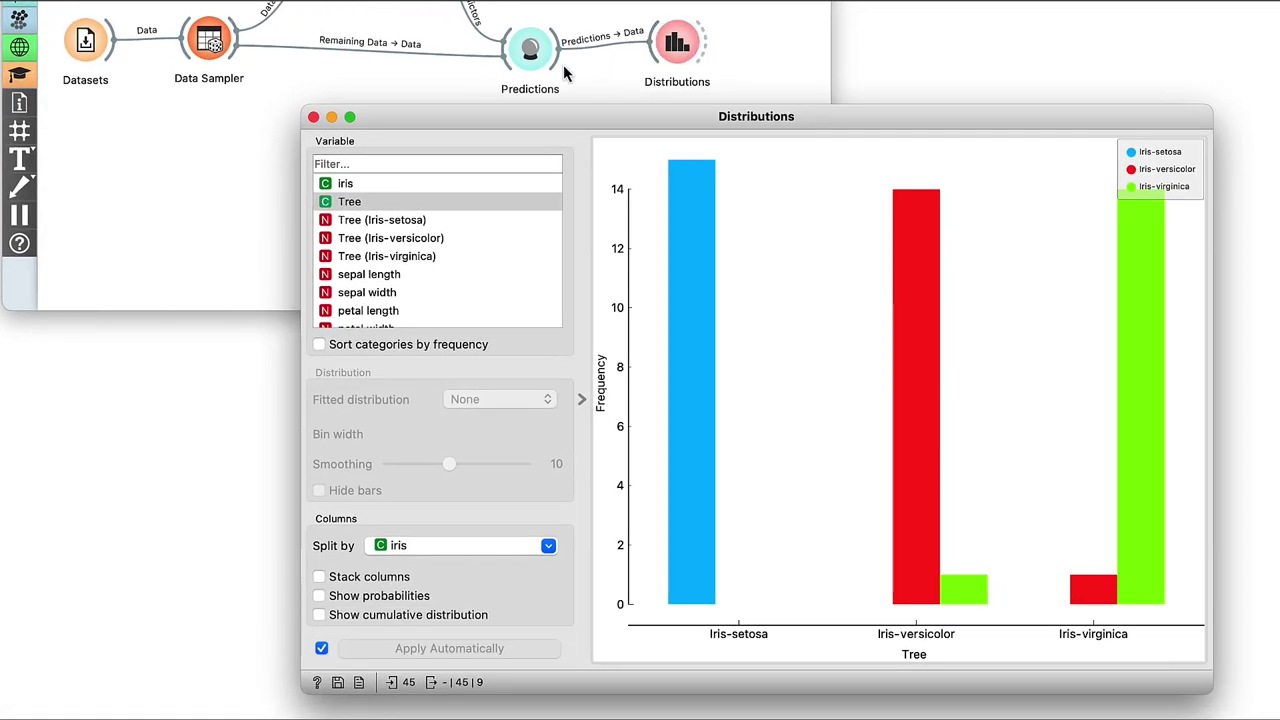
Place the Data Sampler settings beside the Distributions chart, collapse its panel, and uncheck Replicable (deterministic) sampling
double_click(226, 58)
left_click_drag(818, 118, 195, 155)
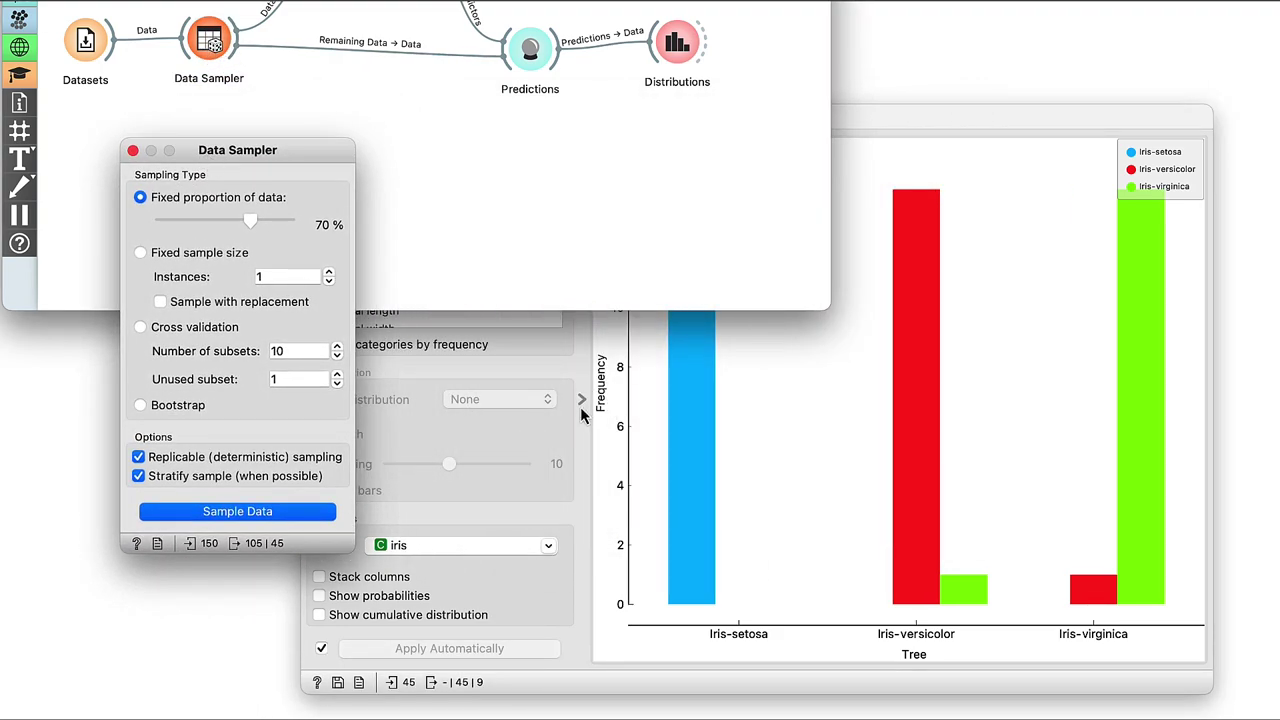
left_click(581, 401)
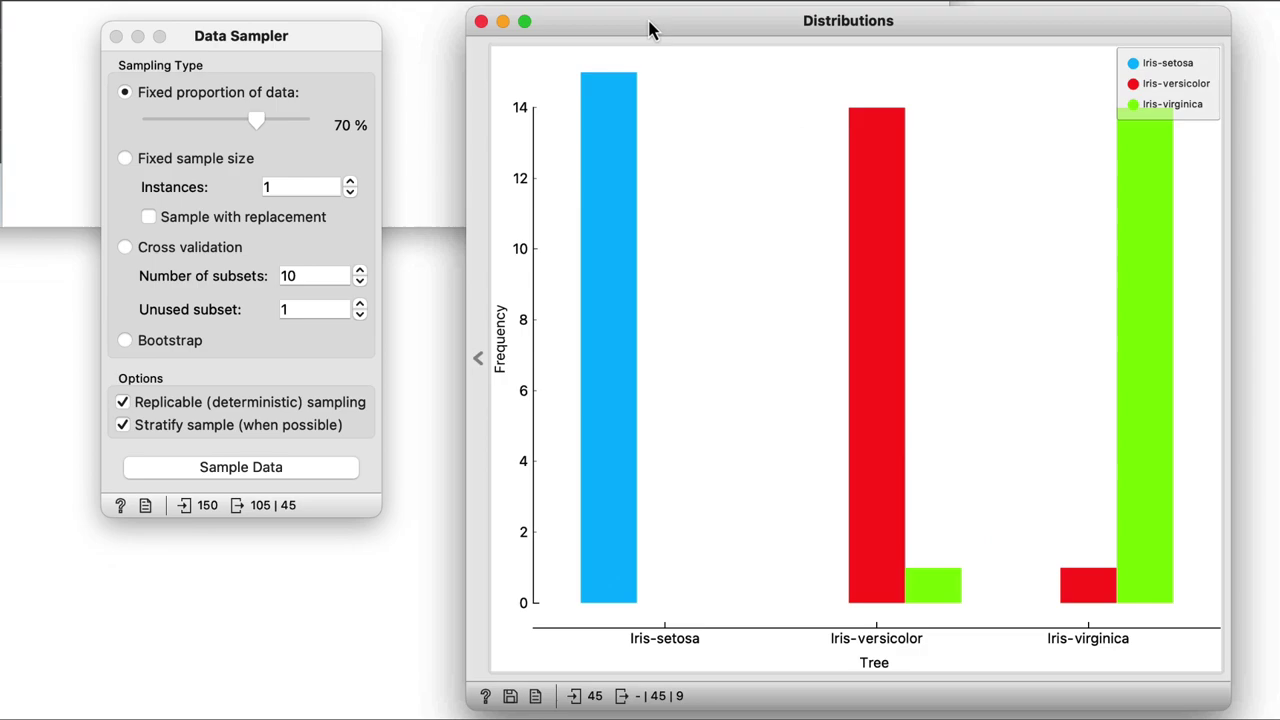
left_click_drag(709, 150, 533, 148)
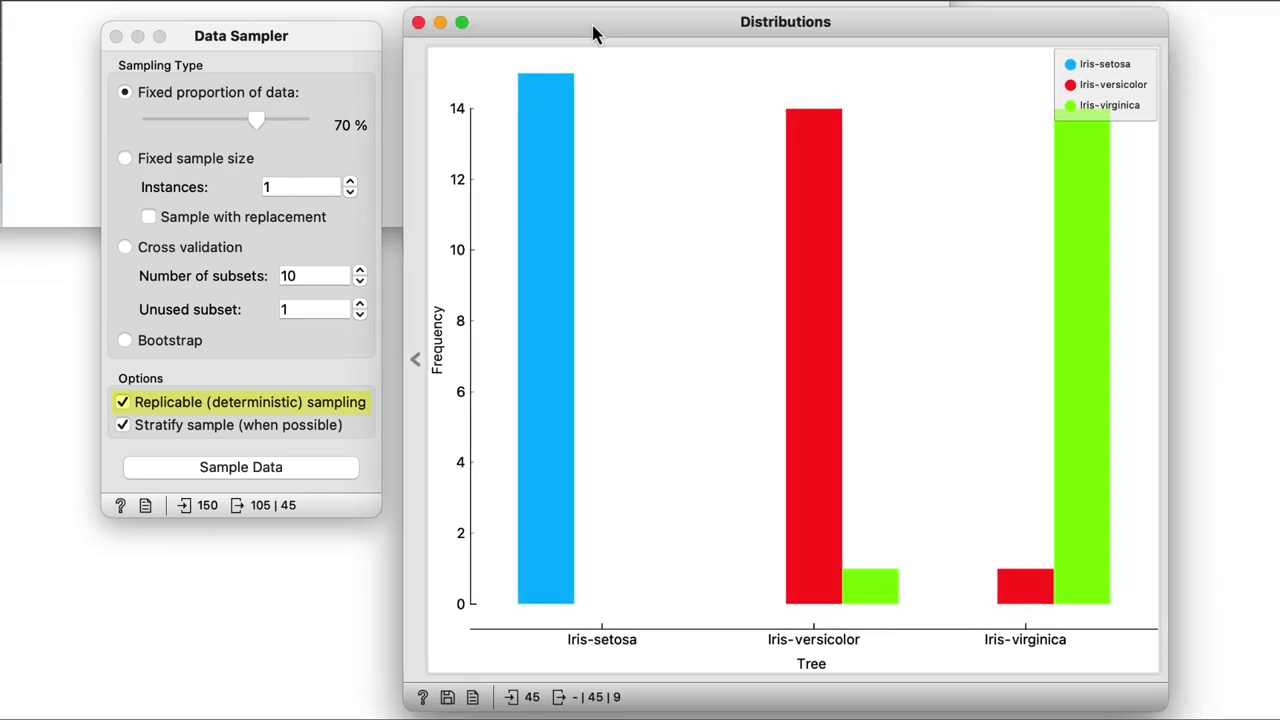
left_click(124, 404)
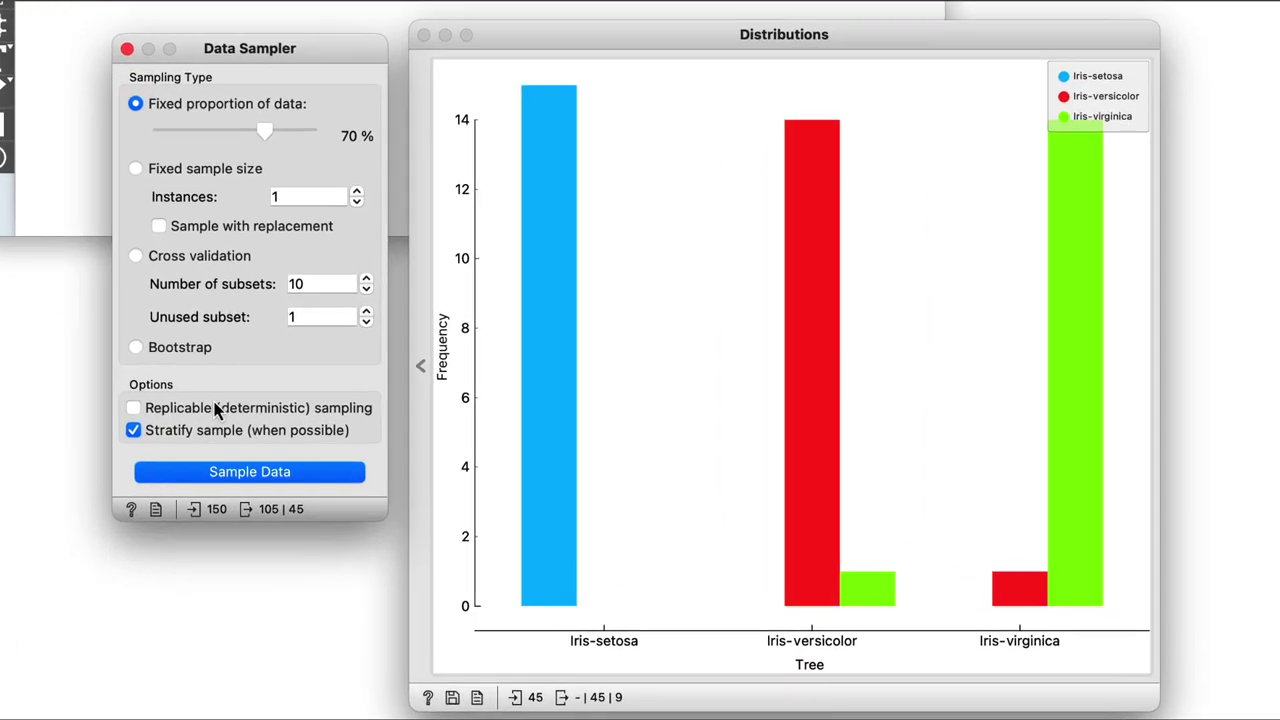
Resample the data eleven times with Sample Data, watching the prediction distribution change
left_click(199, 466)
left_click(199, 466)
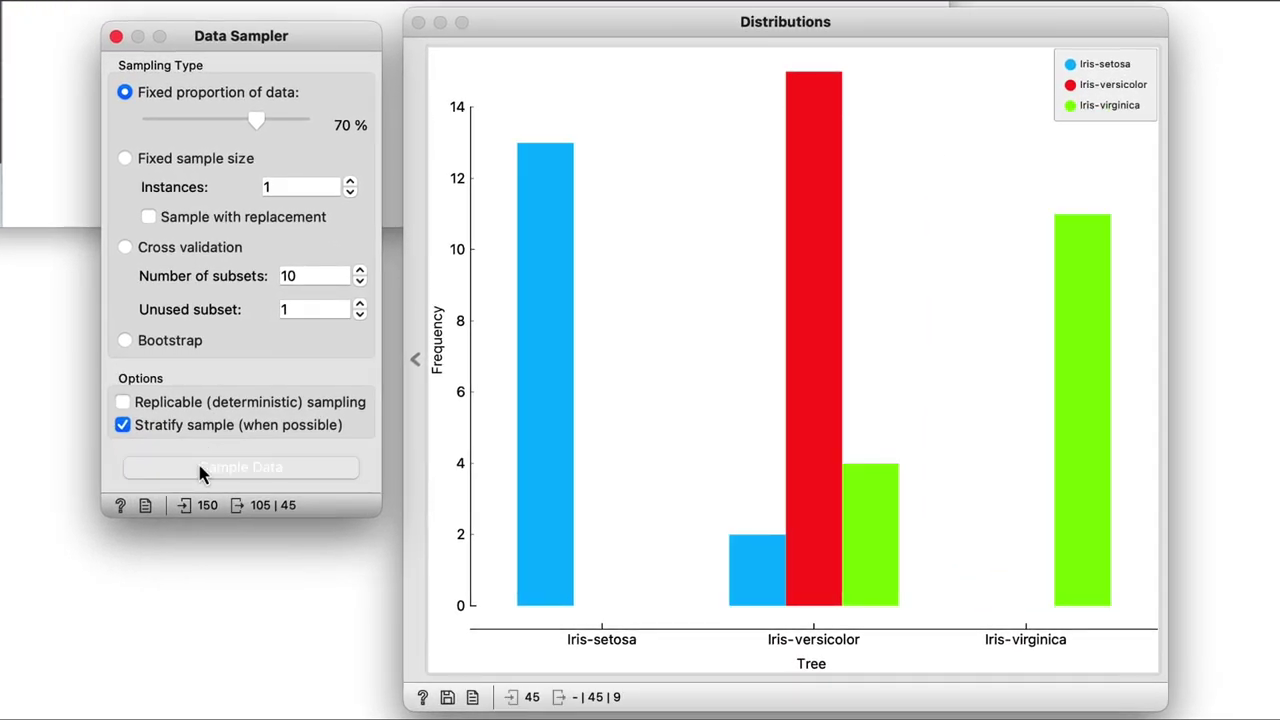
left_click(199, 466)
left_click(199, 467)
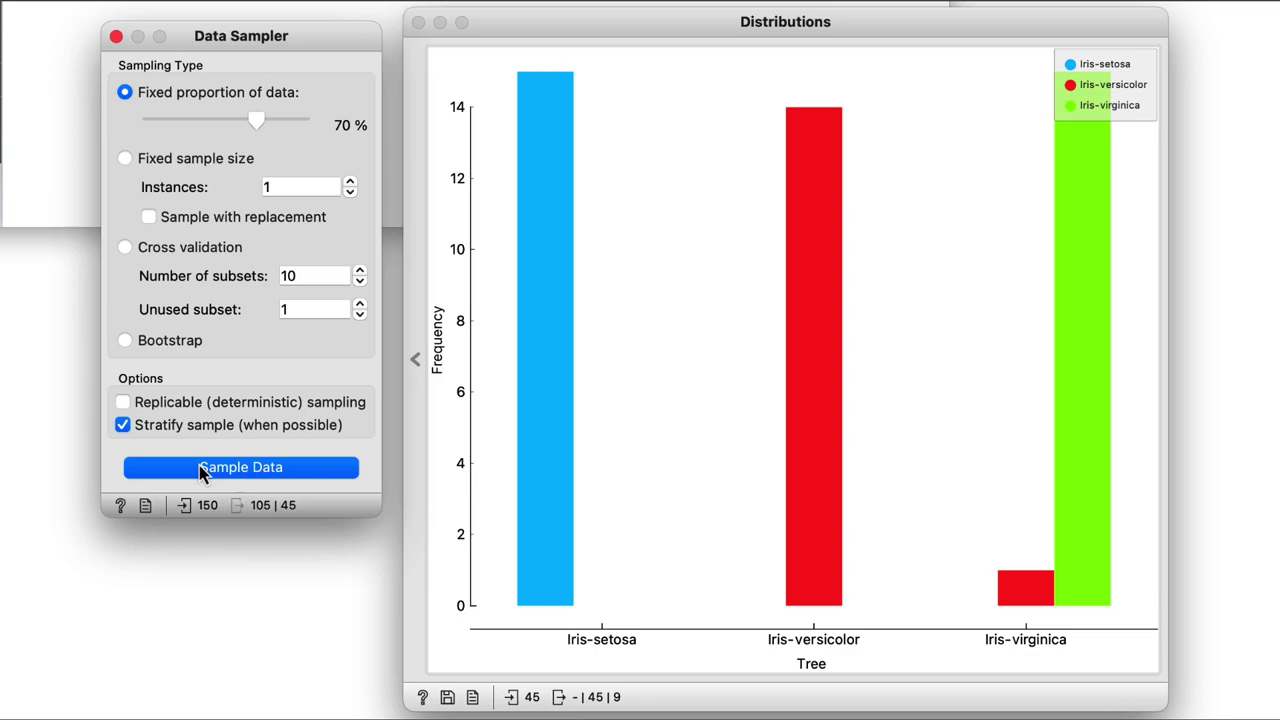
left_click(199, 467)
left_click(199, 466)
left_click(199, 466)
left_click(199, 466)
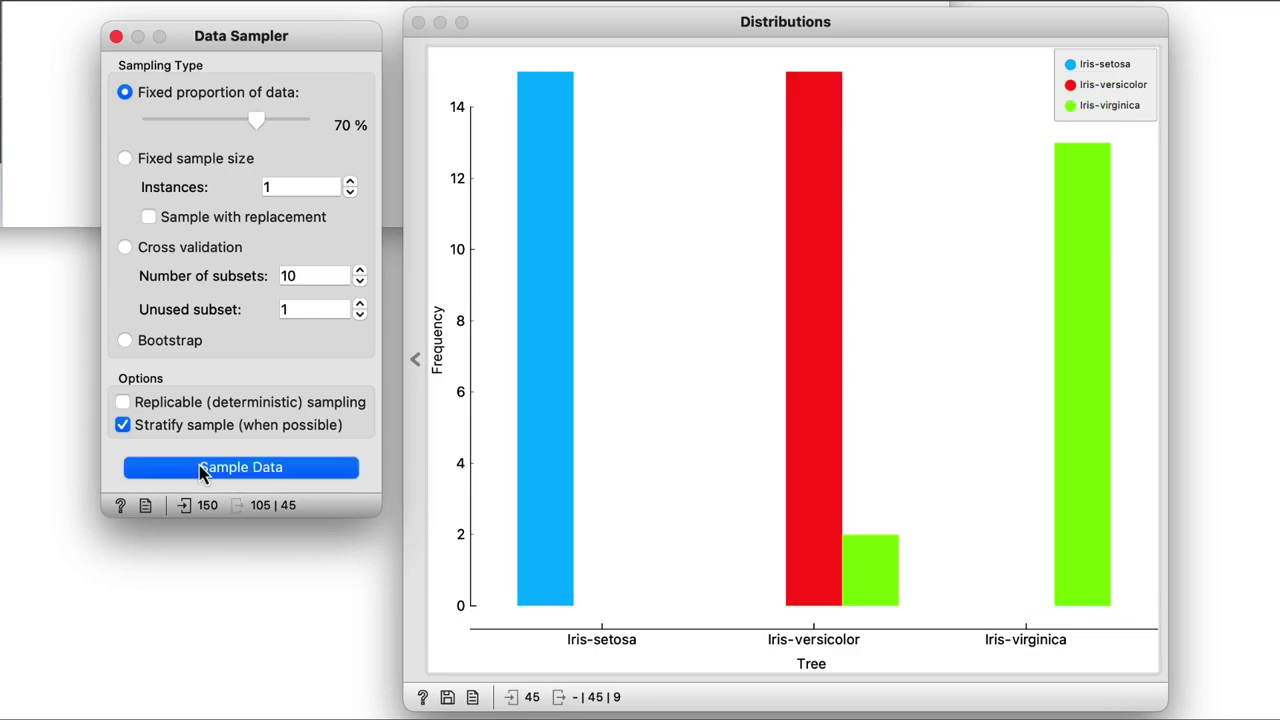
left_click(199, 466)
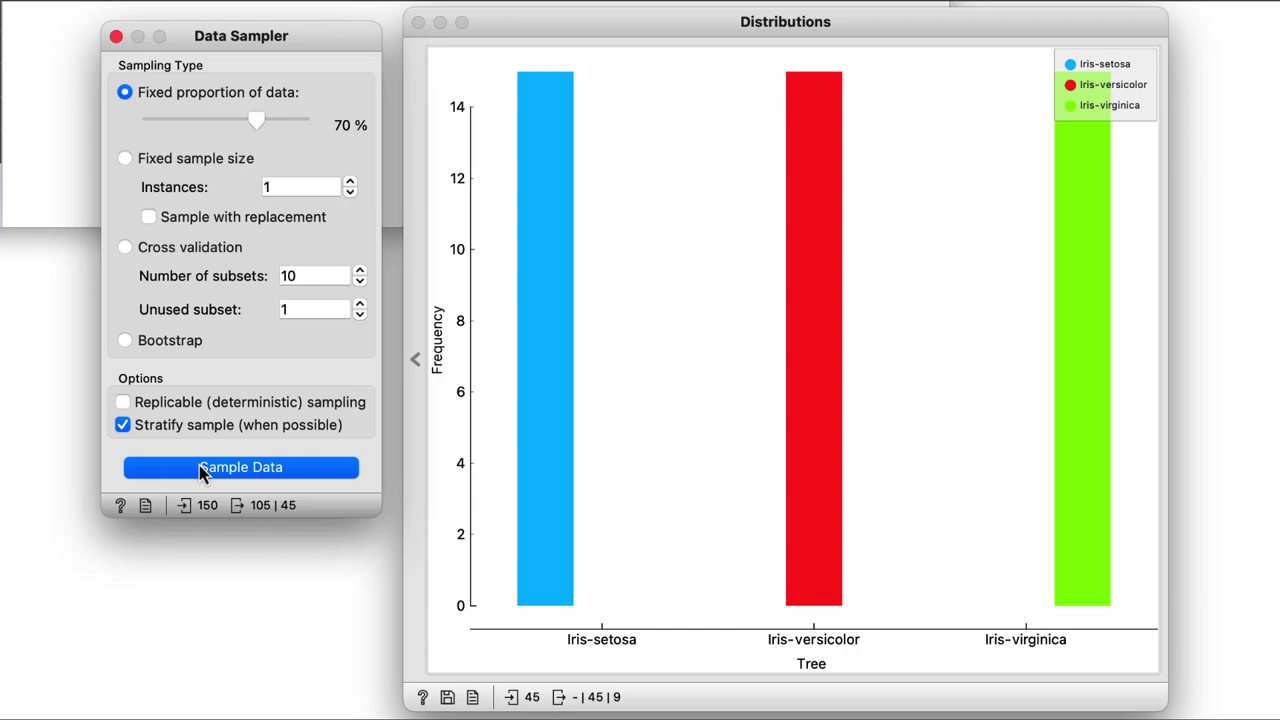
left_click(199, 467)
left_click(199, 467)
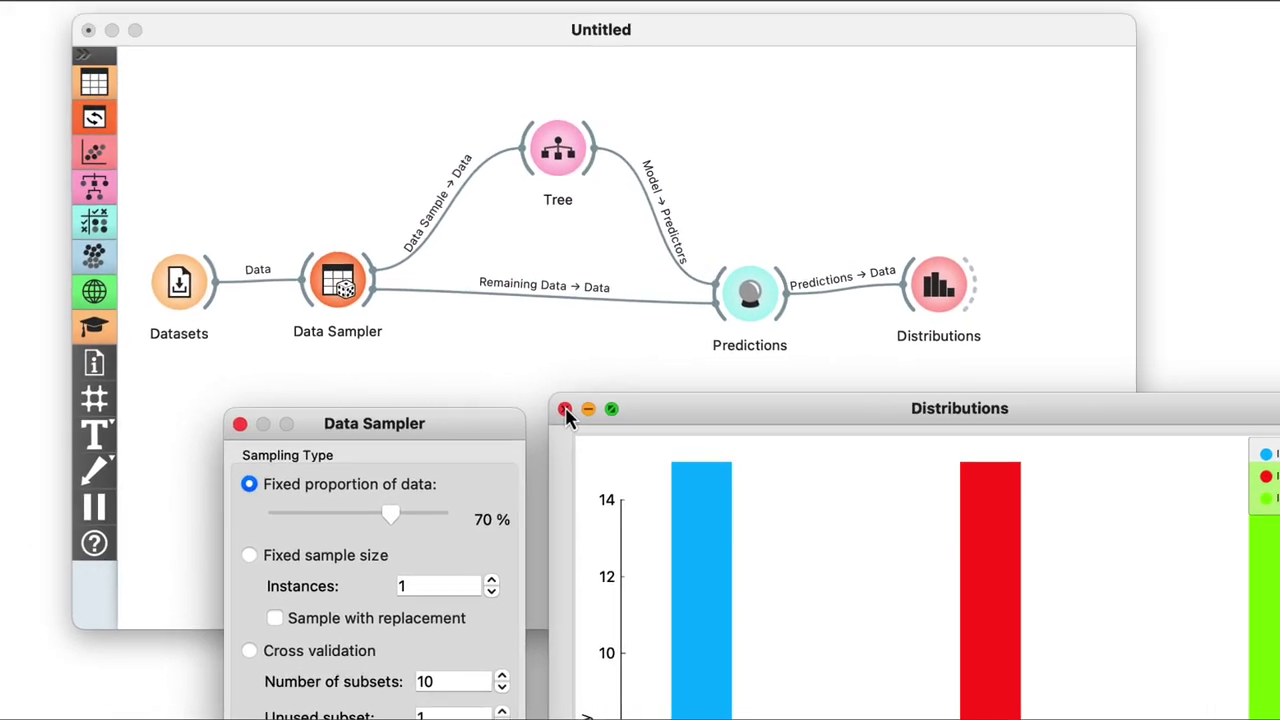
Close the Distributions chart and show the Predictions table beside the Data Sampler settings
left_click(565, 411)
double_click(749, 292)
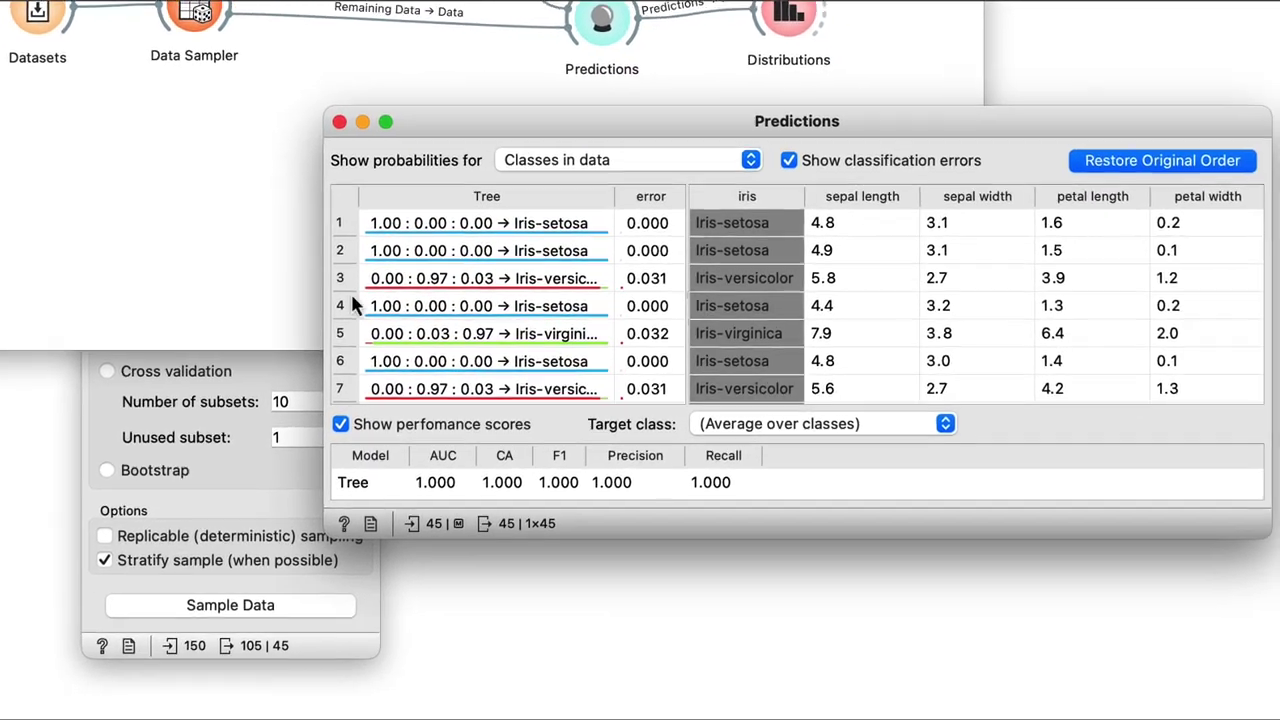
left_click(251, 500)
left_click_drag(312, 145, 237, 113)
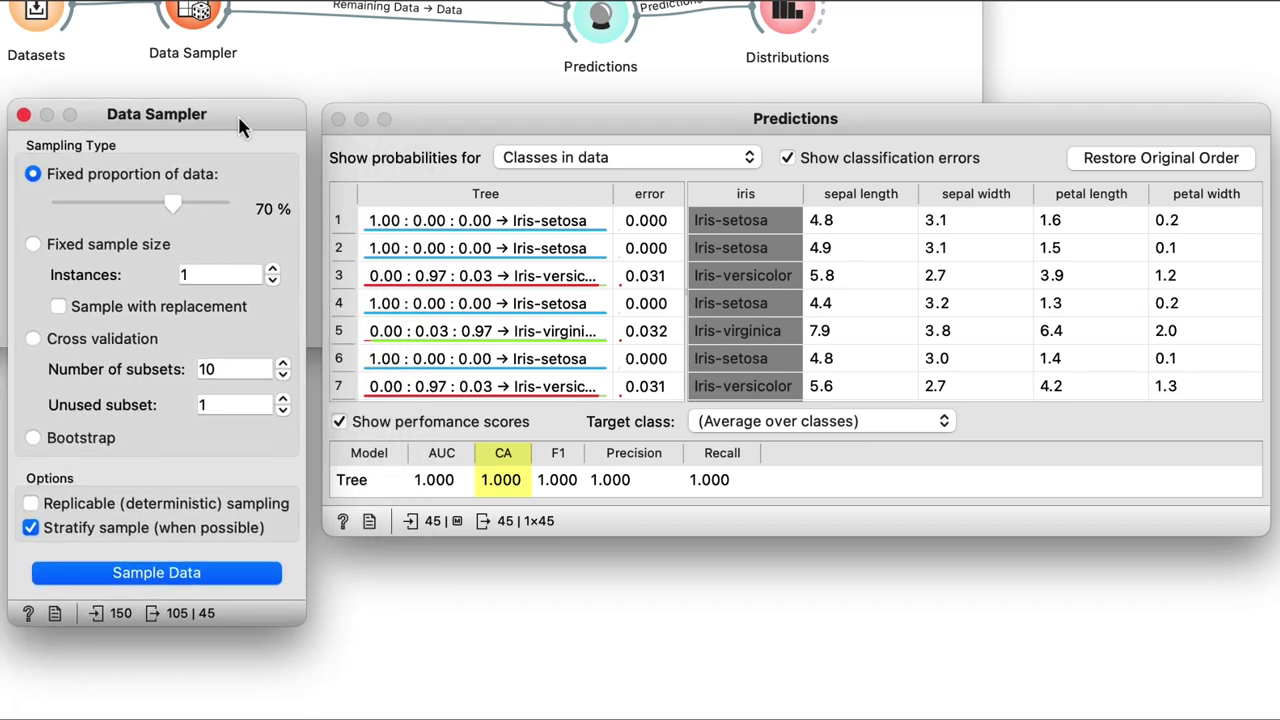
Resample repeatedly, comparing the Tree's CA and AUC until it reaches AUC 0.996, CA 0.978
left_click(266, 576)
left_click(266, 576)
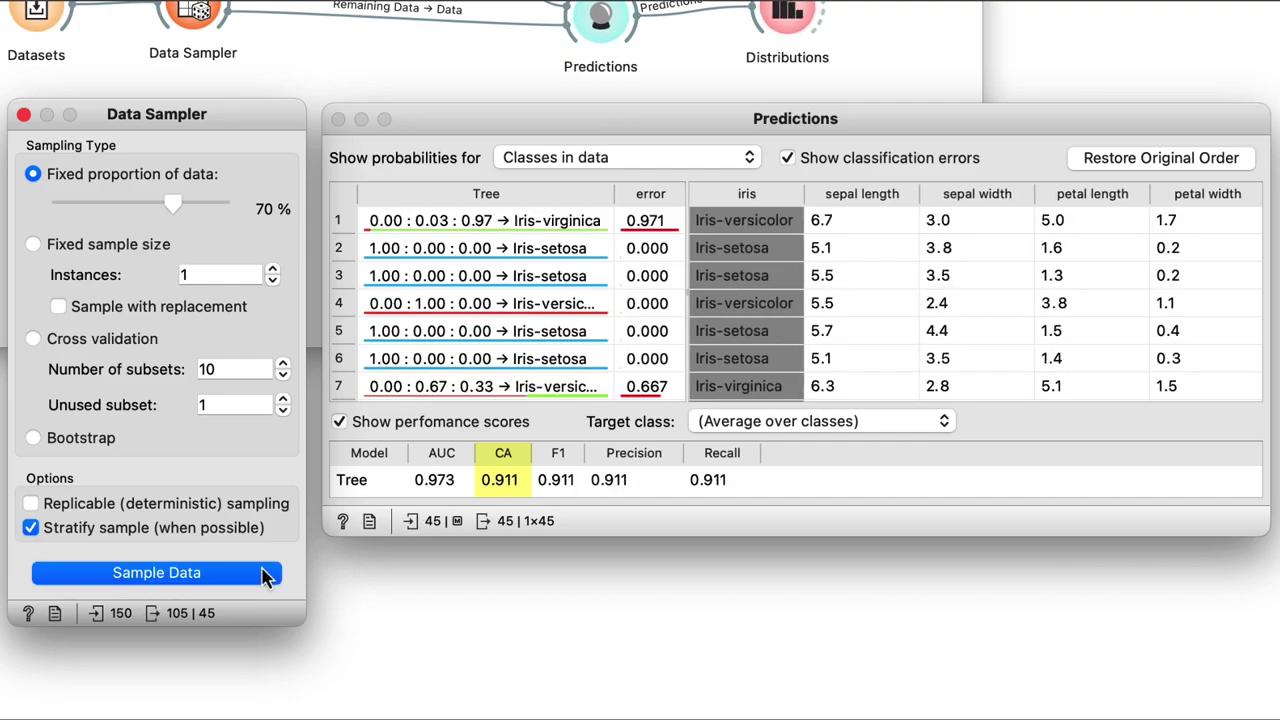
left_click(266, 576)
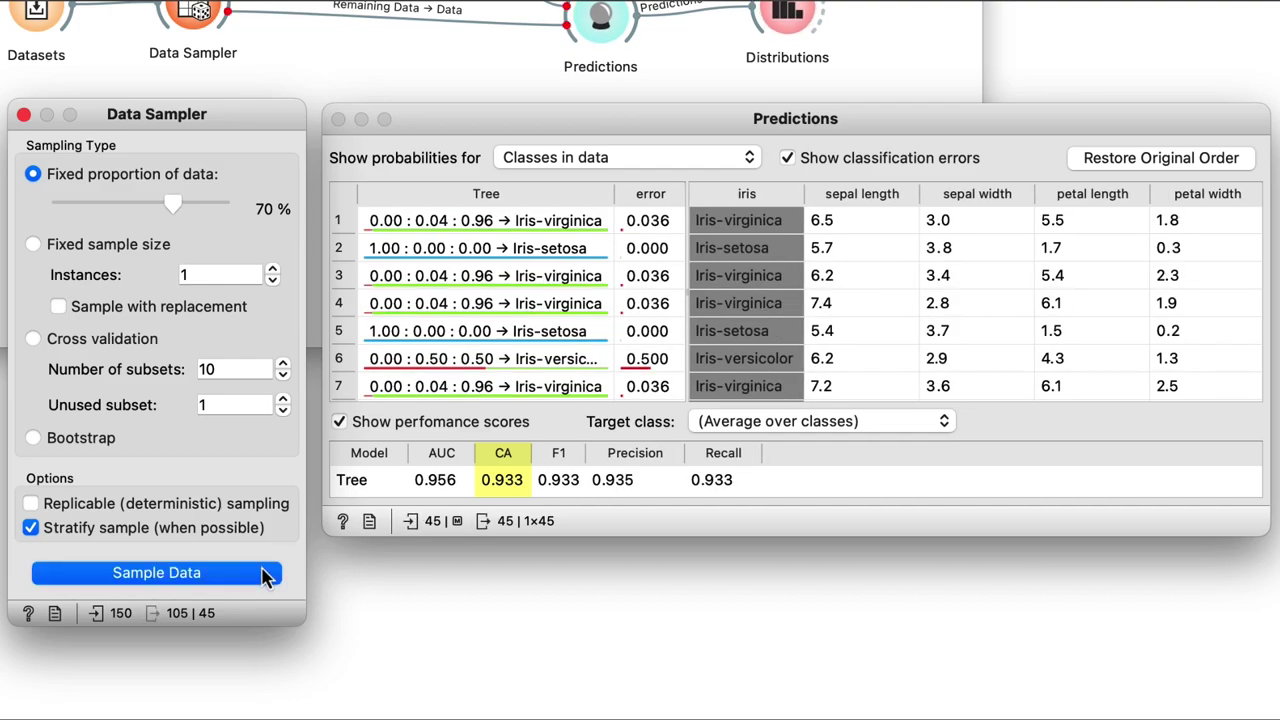
left_click(266, 576)
left_click(266, 576)
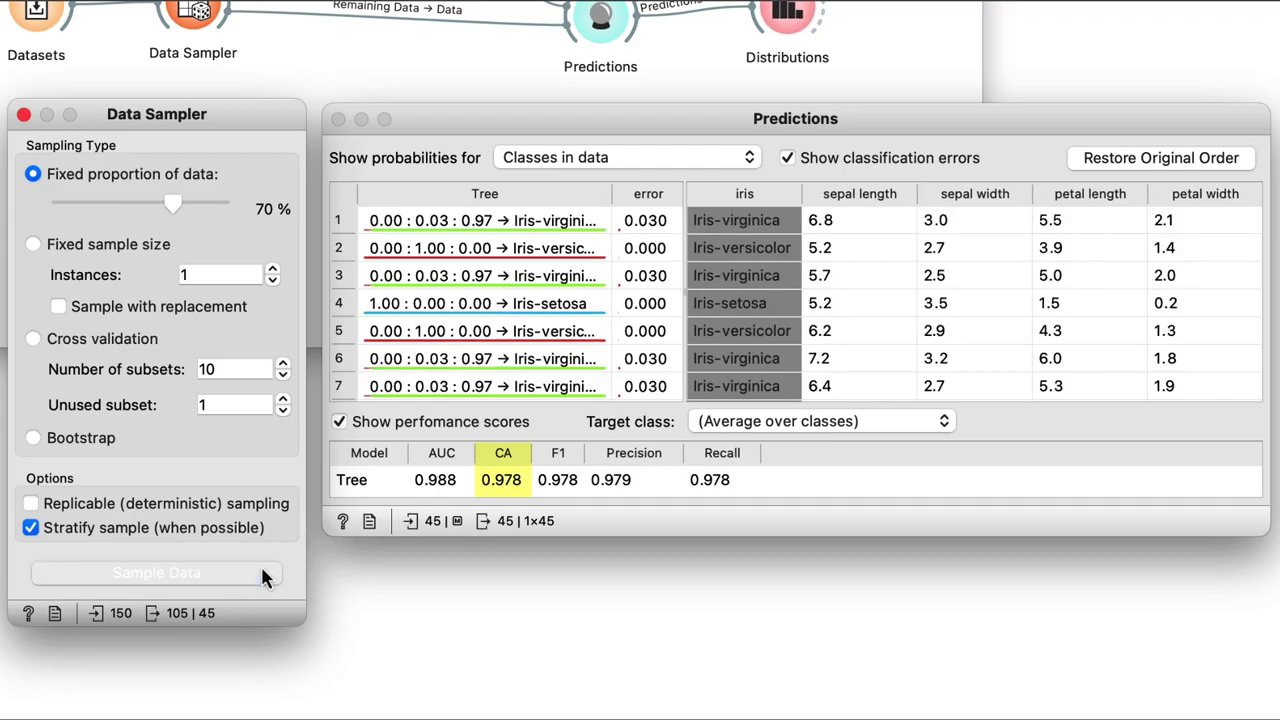
left_click(266, 576)
left_click(266, 576)
left_click(266, 576)
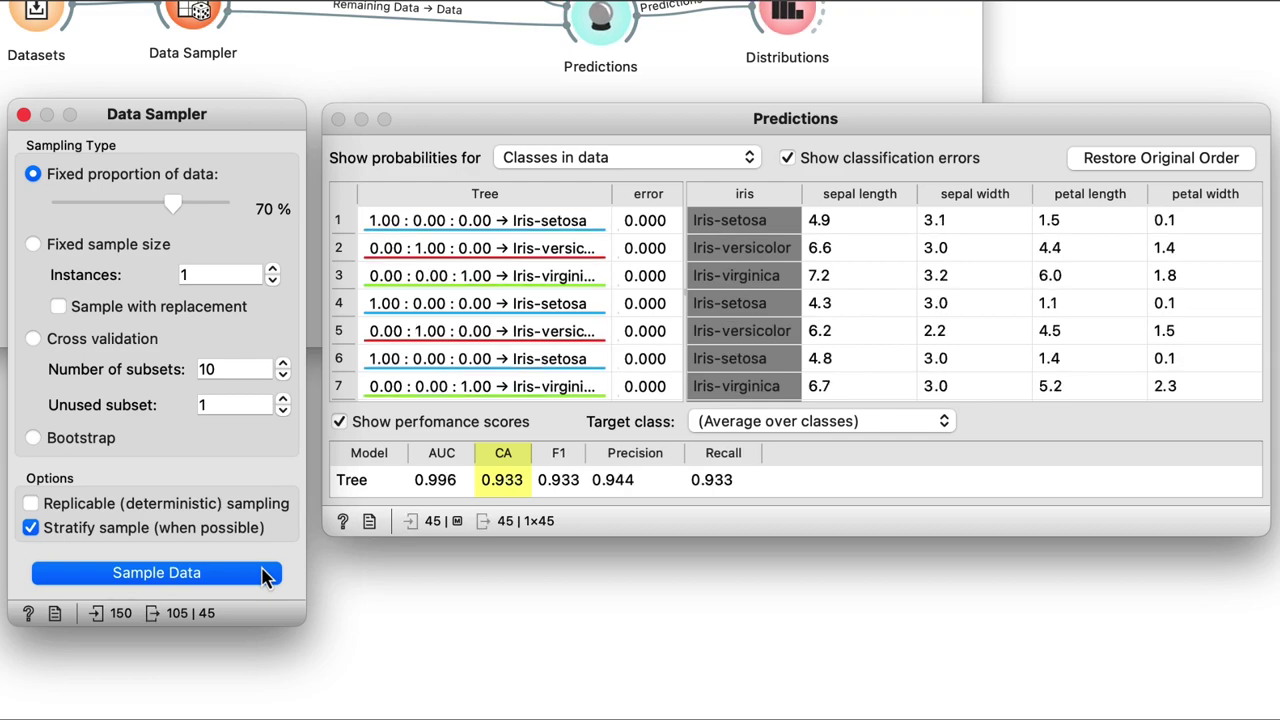
left_click(266, 576)
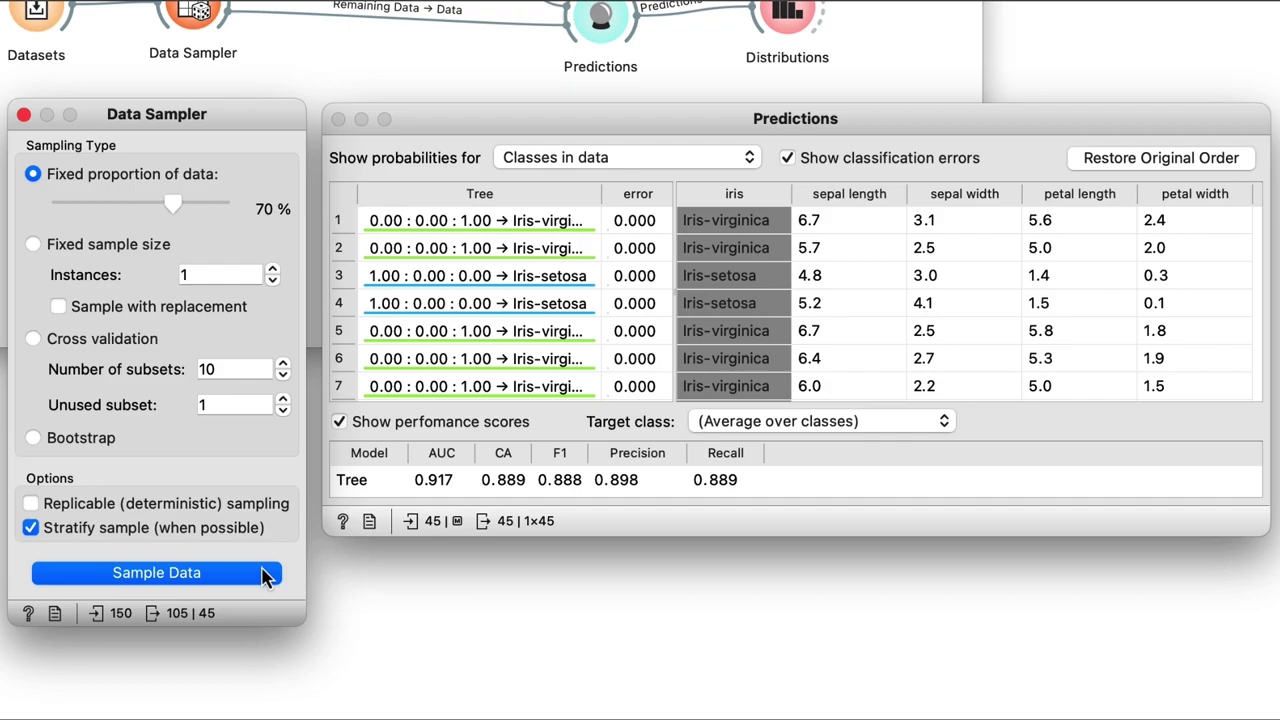
left_click(265, 574)
left_click(265, 574)
left_click(265, 574)
left_click(265, 574)
left_click(265, 574)
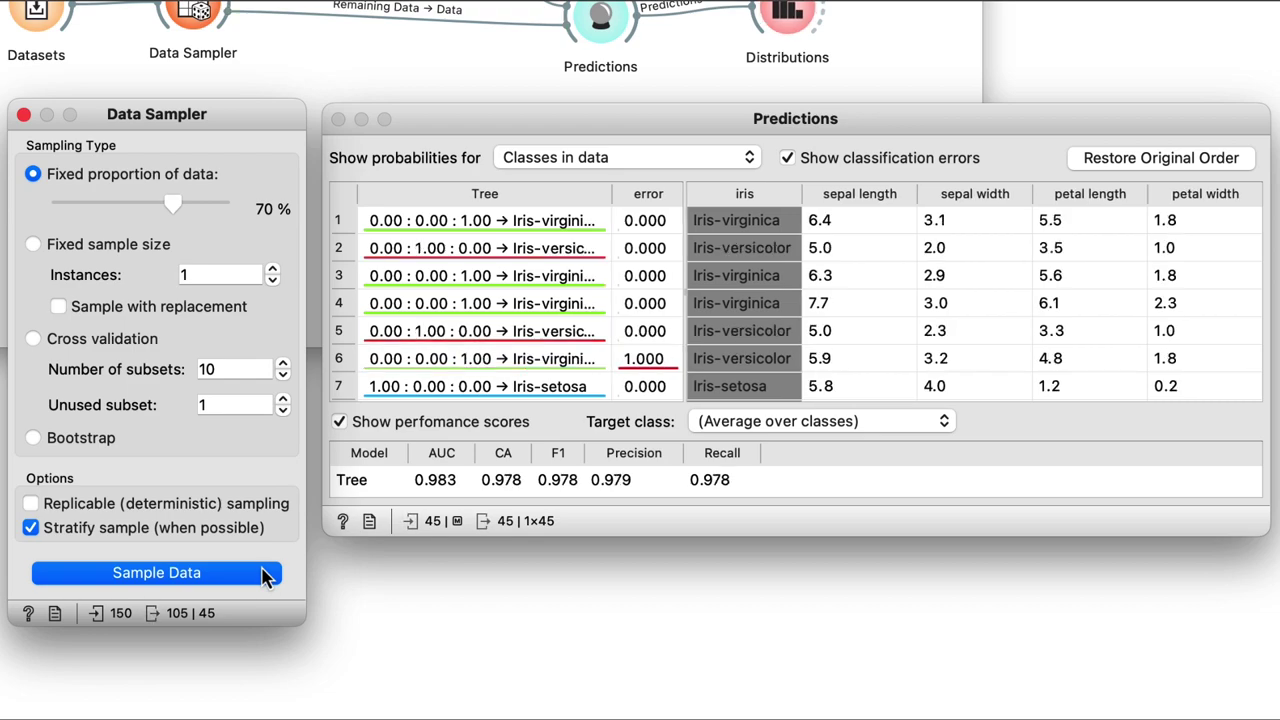
left_click(265, 574)
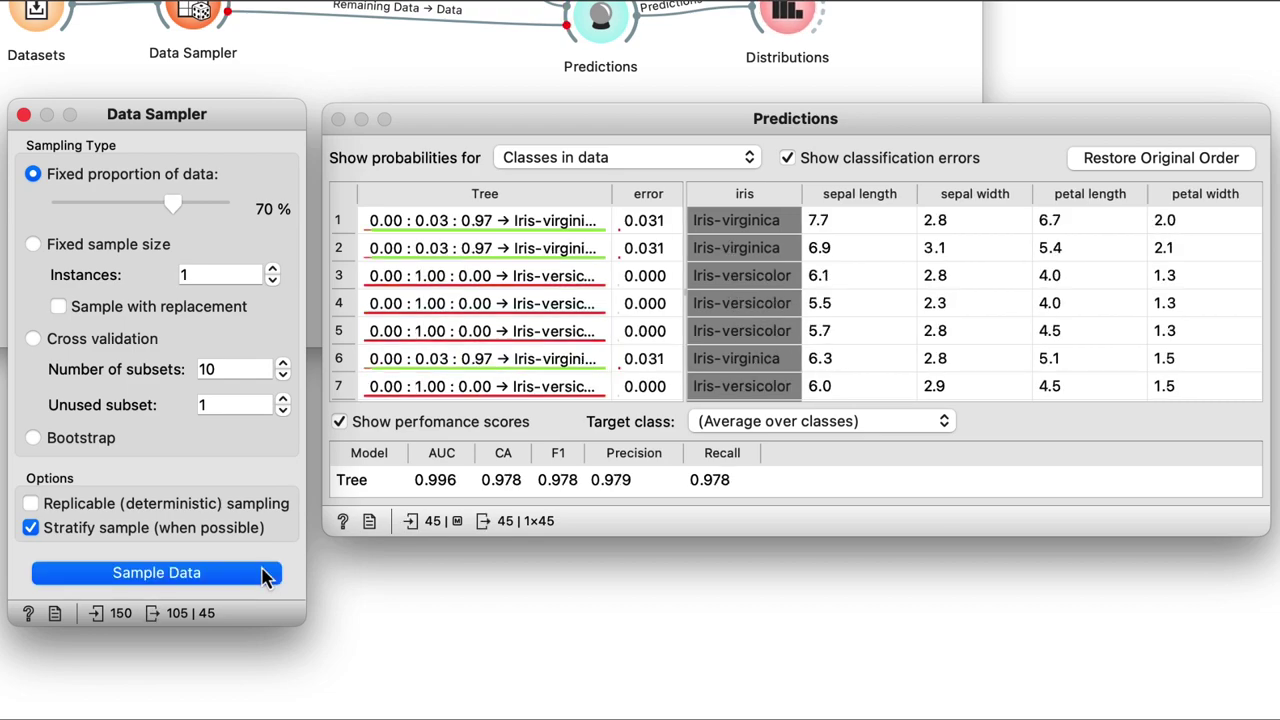
left_click(265, 574)
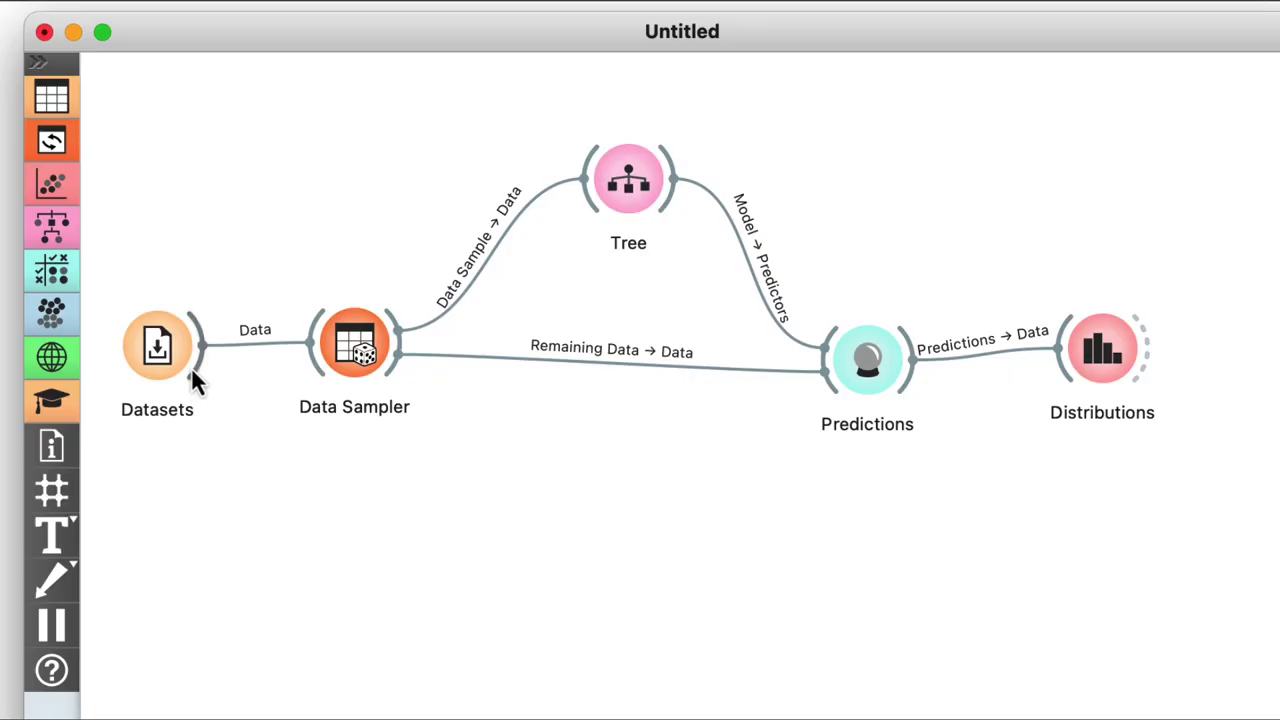
Connect a Test and Score widget to the Datasets output and open it
left_click_drag(192, 366, 299, 543)
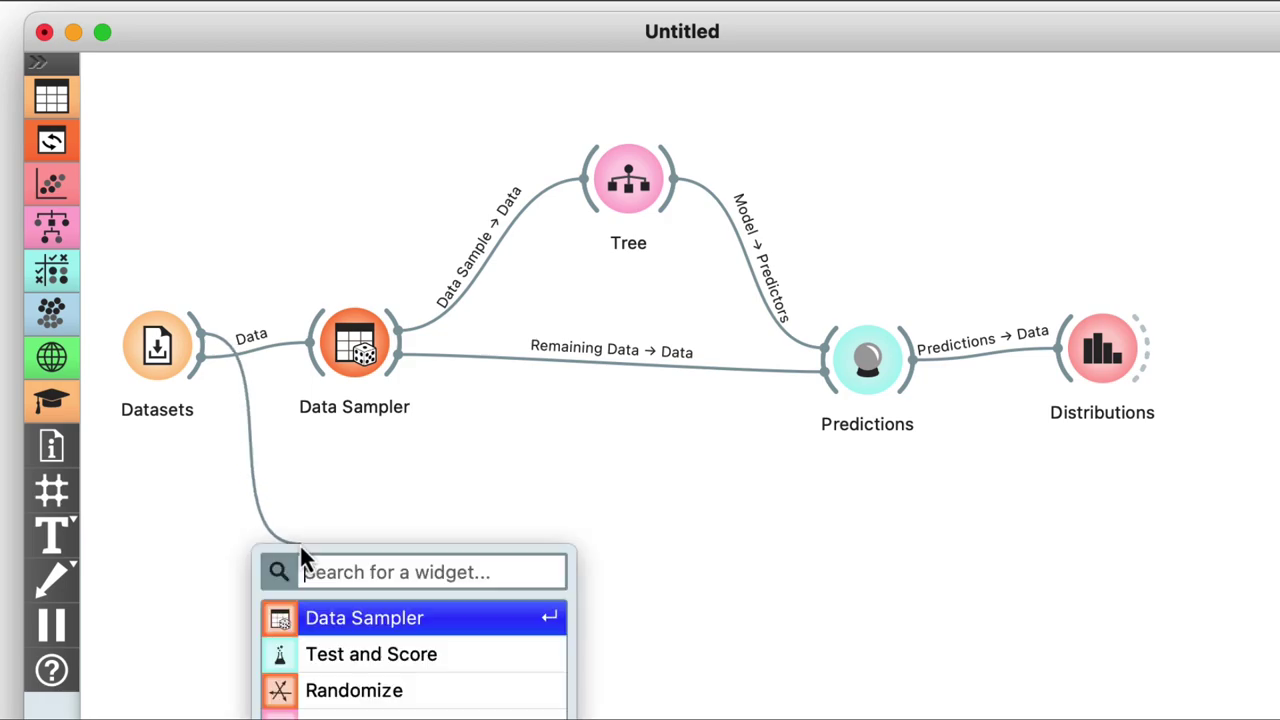
left_click(352, 656)
double_click(352, 551)
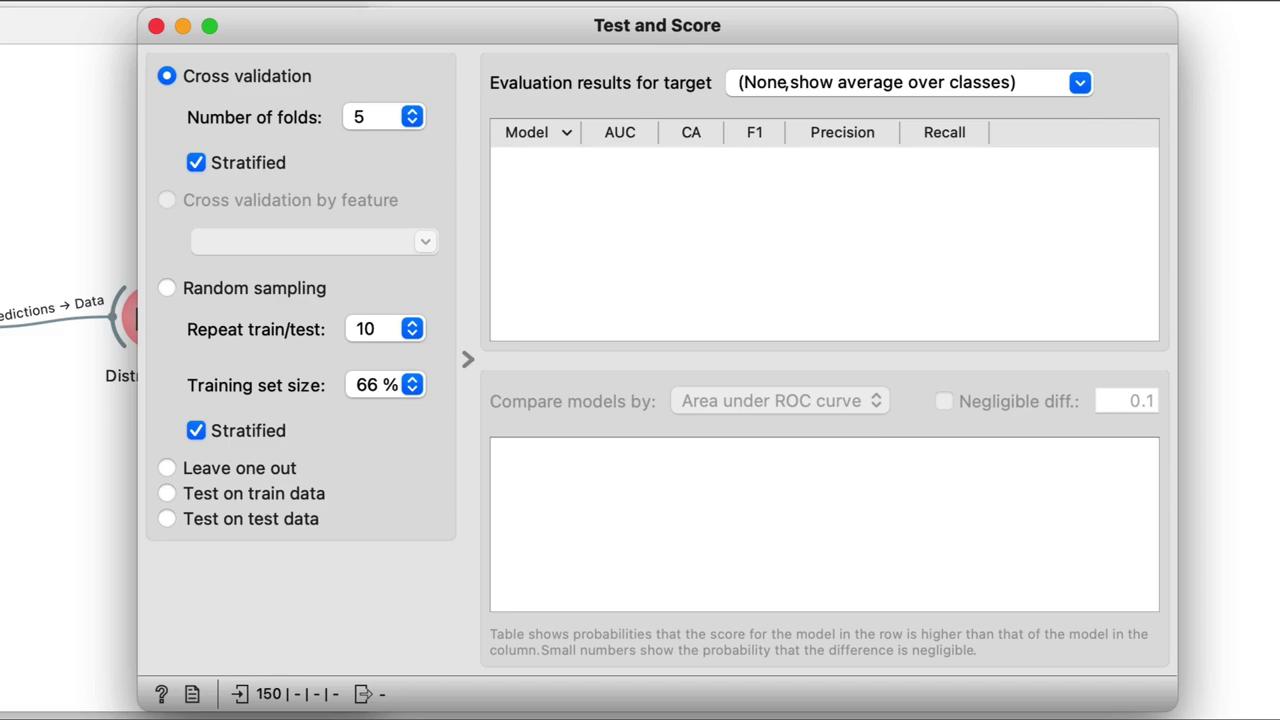
Choose Random sampling with 100 train/test repeats and 70% training set size
left_click(166, 289)
left_click(409, 329)
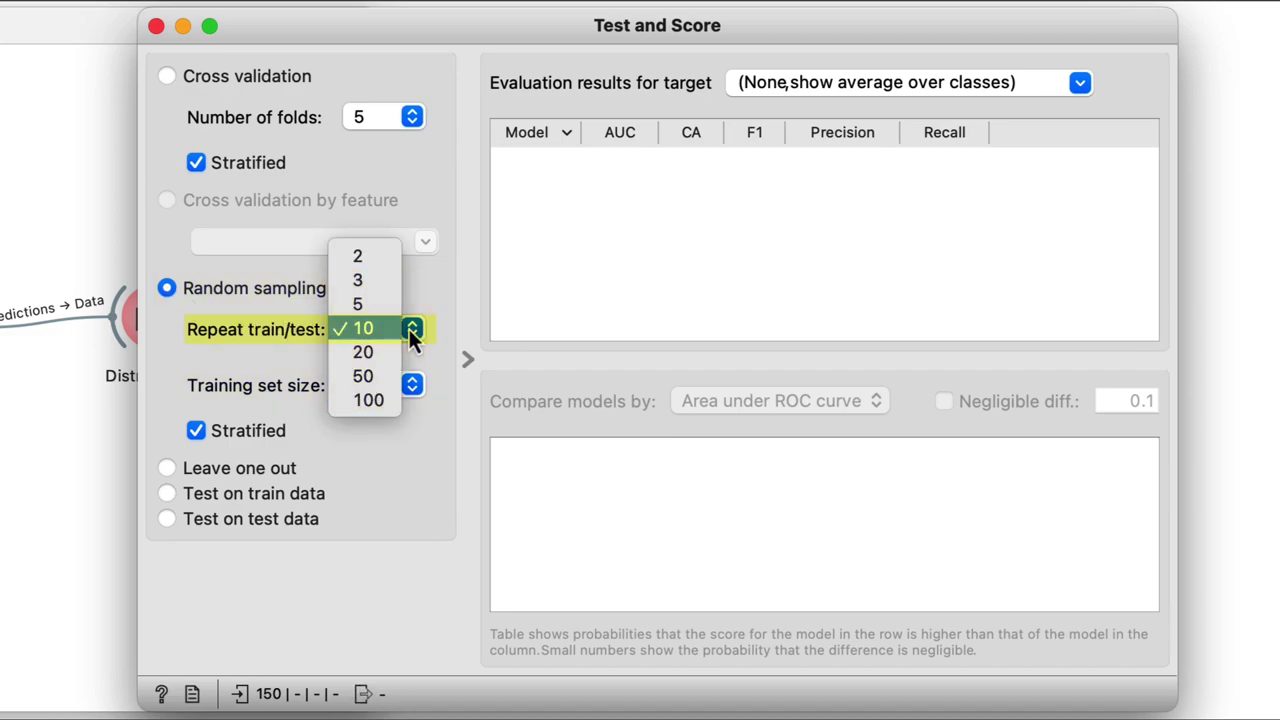
left_click(382, 400)
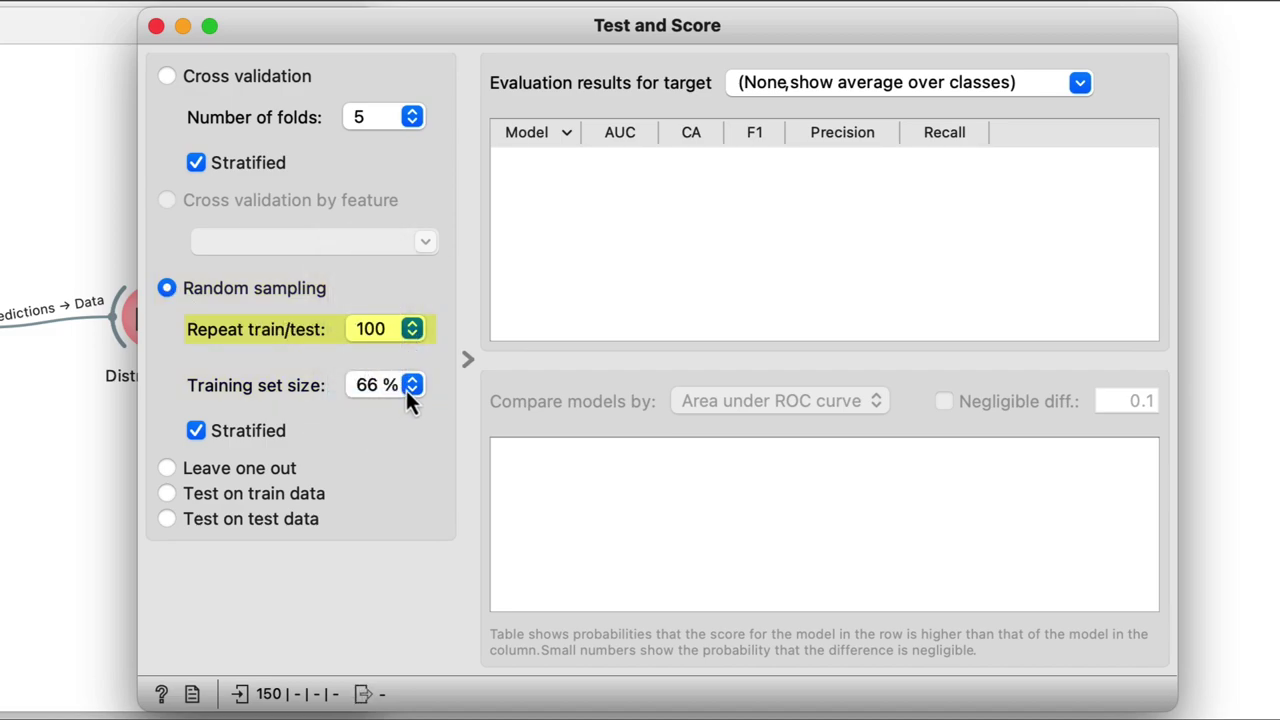
left_click(406, 390)
left_click(395, 409)
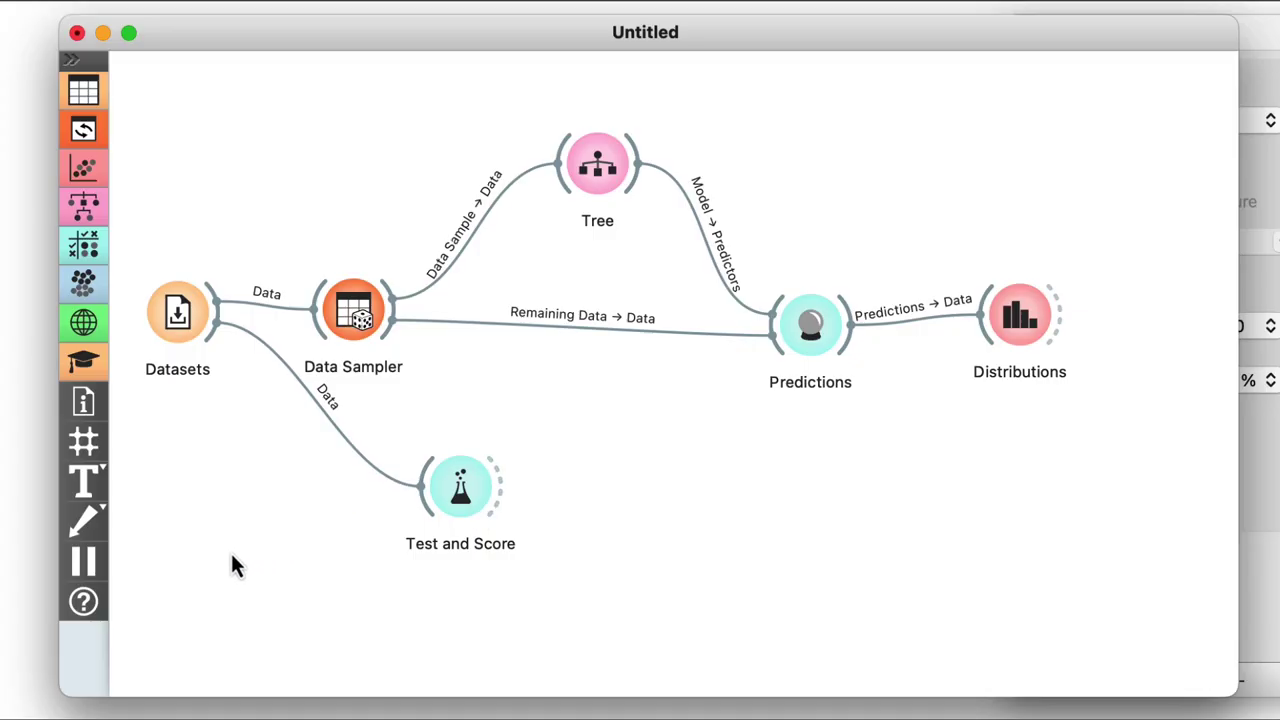
Add a Tree (1) learner and connect it to Test and Score's Learner input
right_click(232, 557)
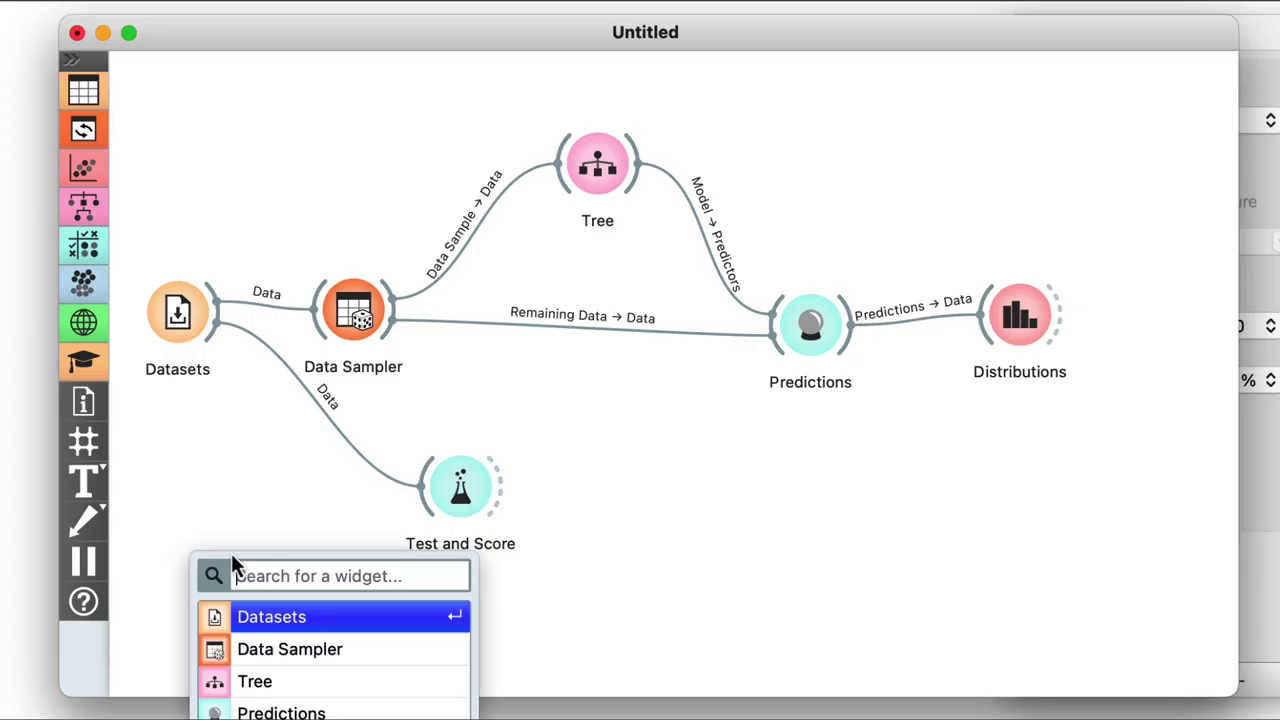
left_click(262, 680)
left_click_drag(279, 548, 442, 490)
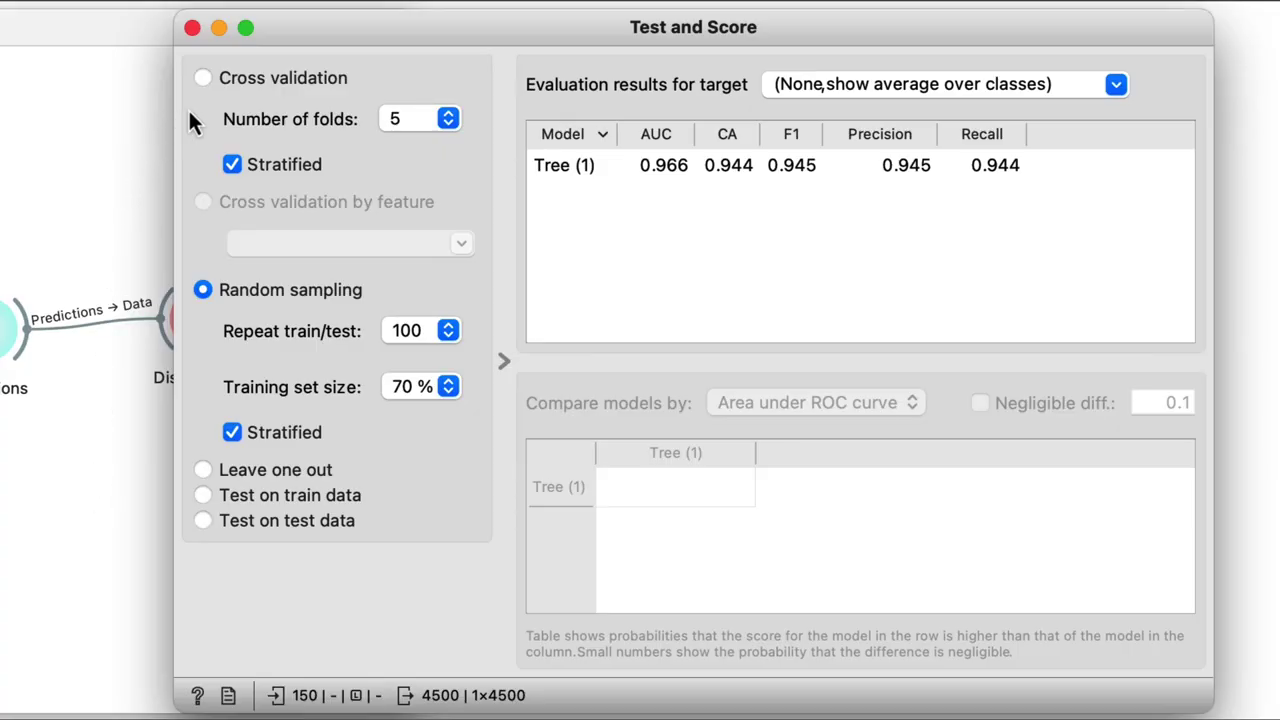
Switch Test and Score to 10-fold cross-validation and close its settings
left_click(204, 79)
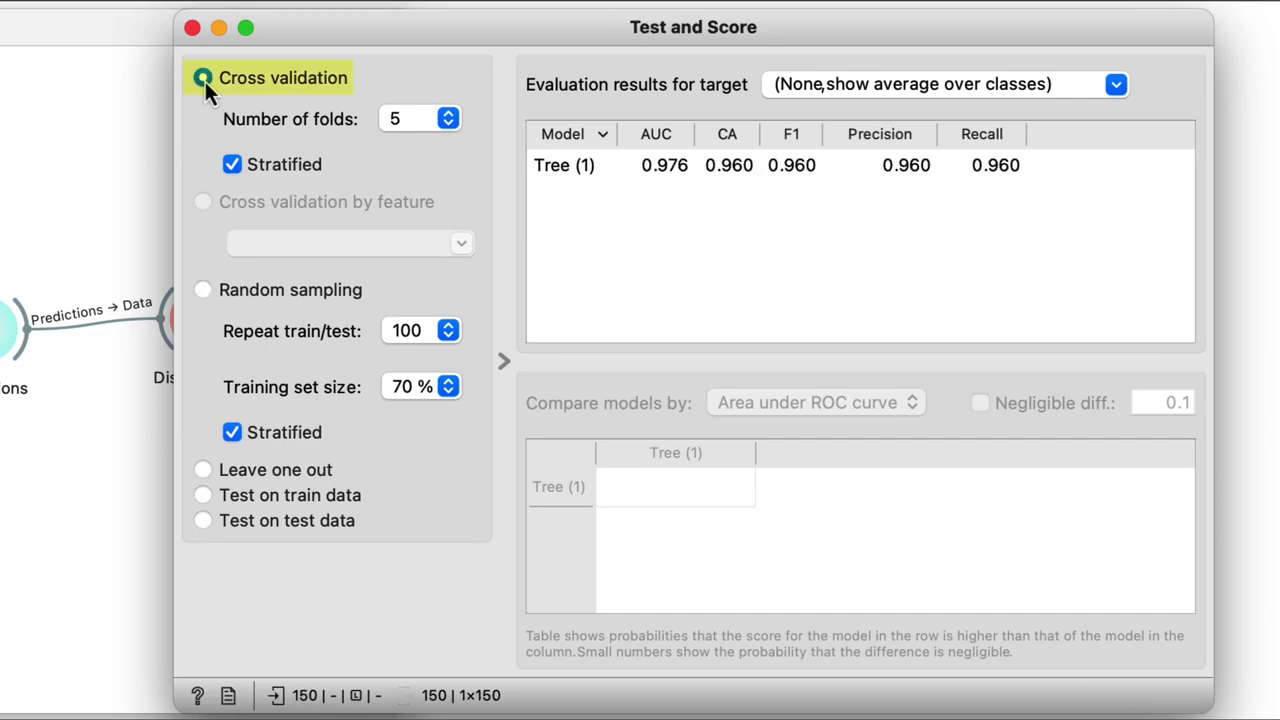
left_click(397, 120)
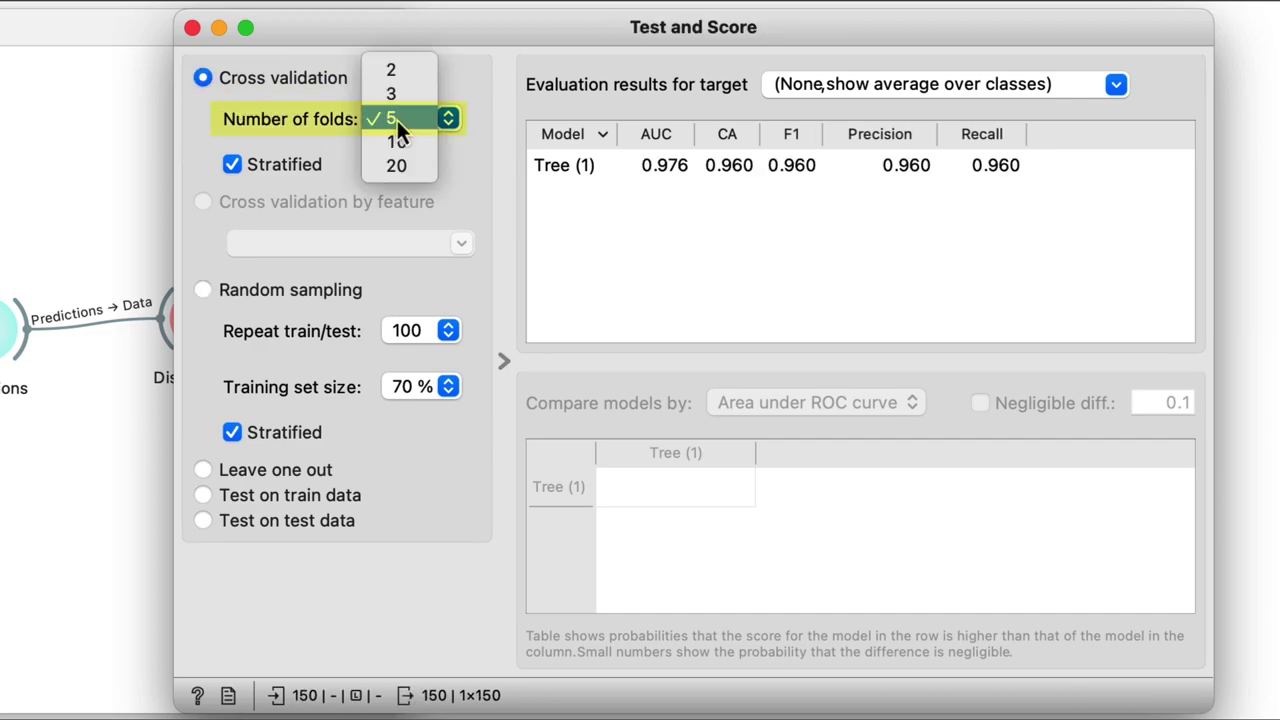
left_click(395, 138)
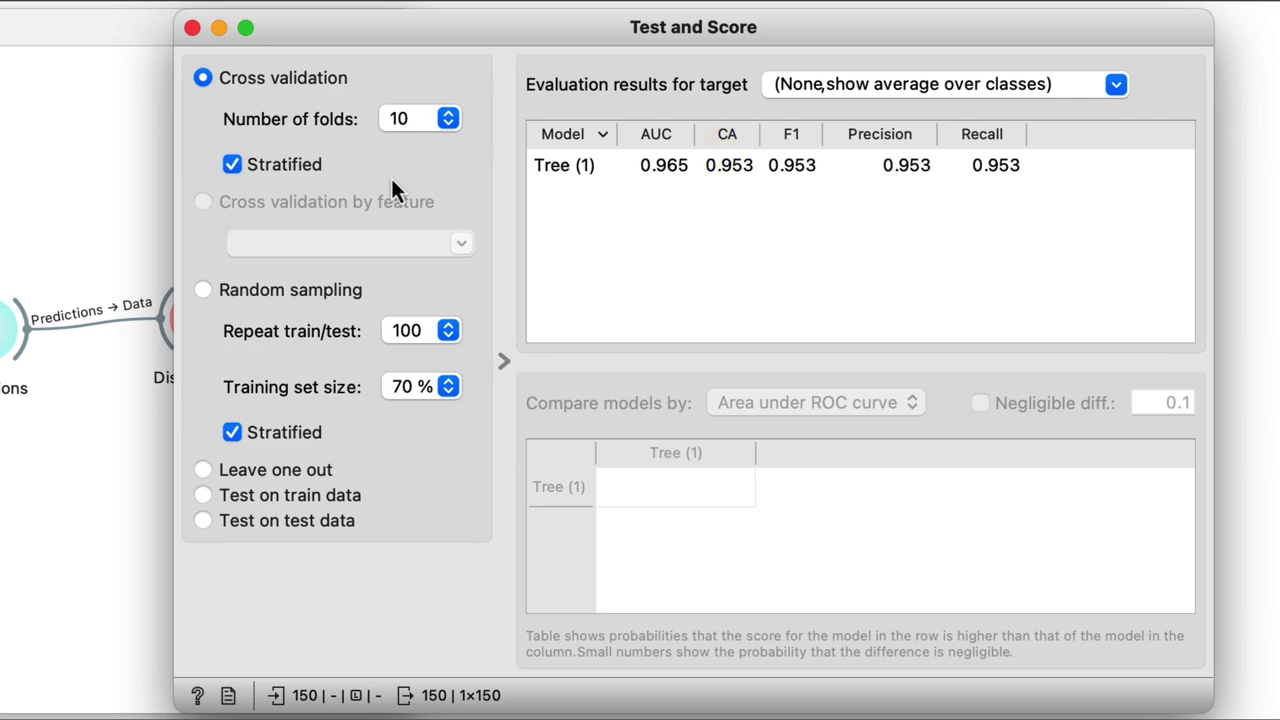
left_click(192, 28)
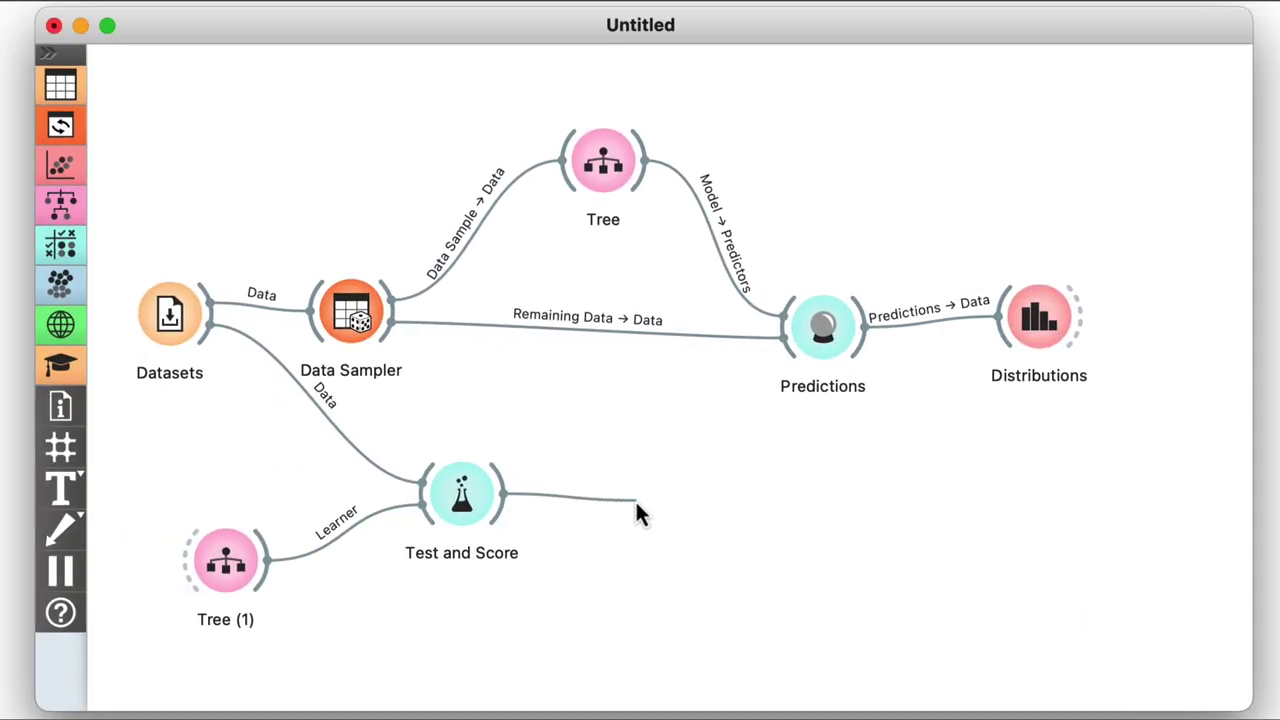
Add a Confusion Matrix fed by Test and Score's results and open it
left_click_drag(635, 499, 637, 500)
left_click(657, 567)
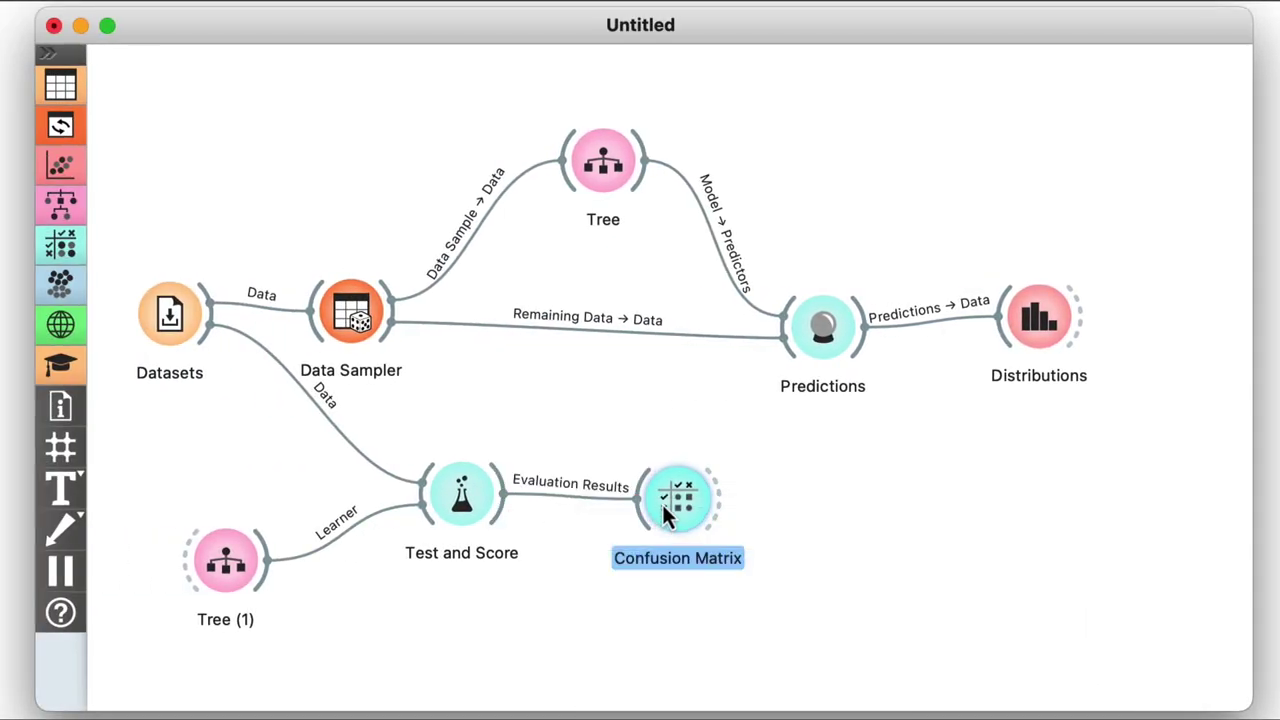
double_click(662, 504)
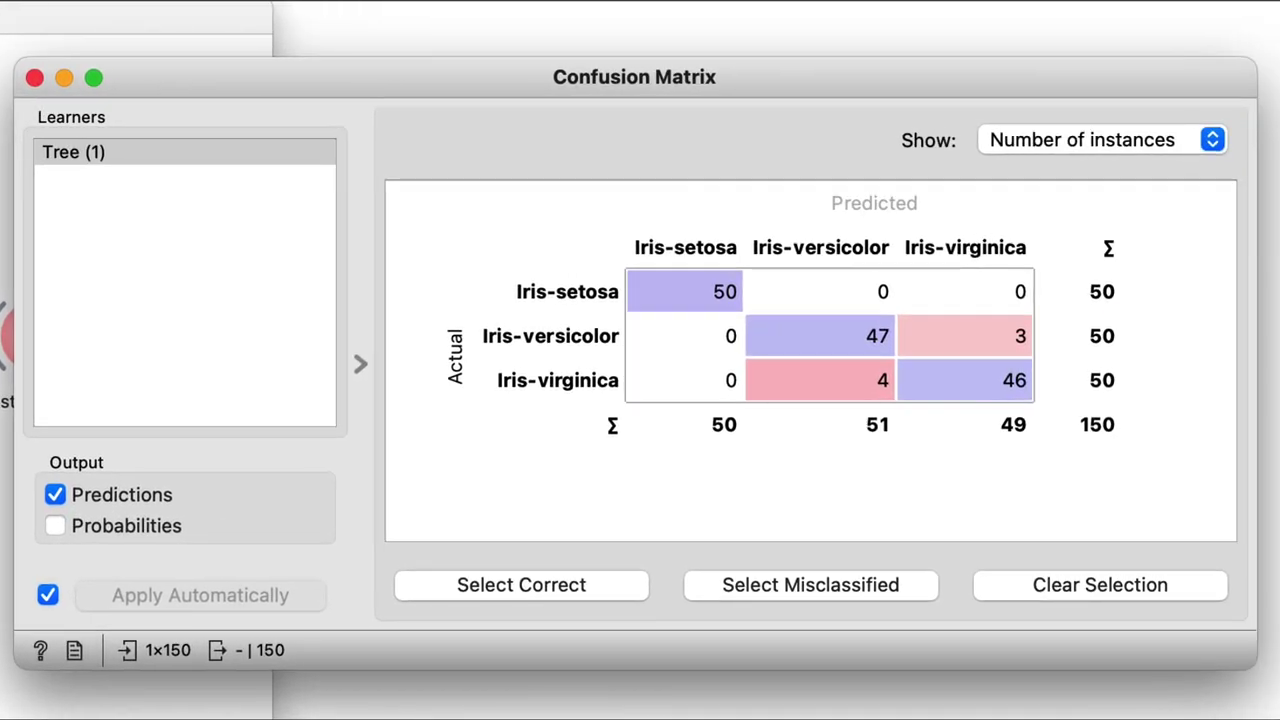